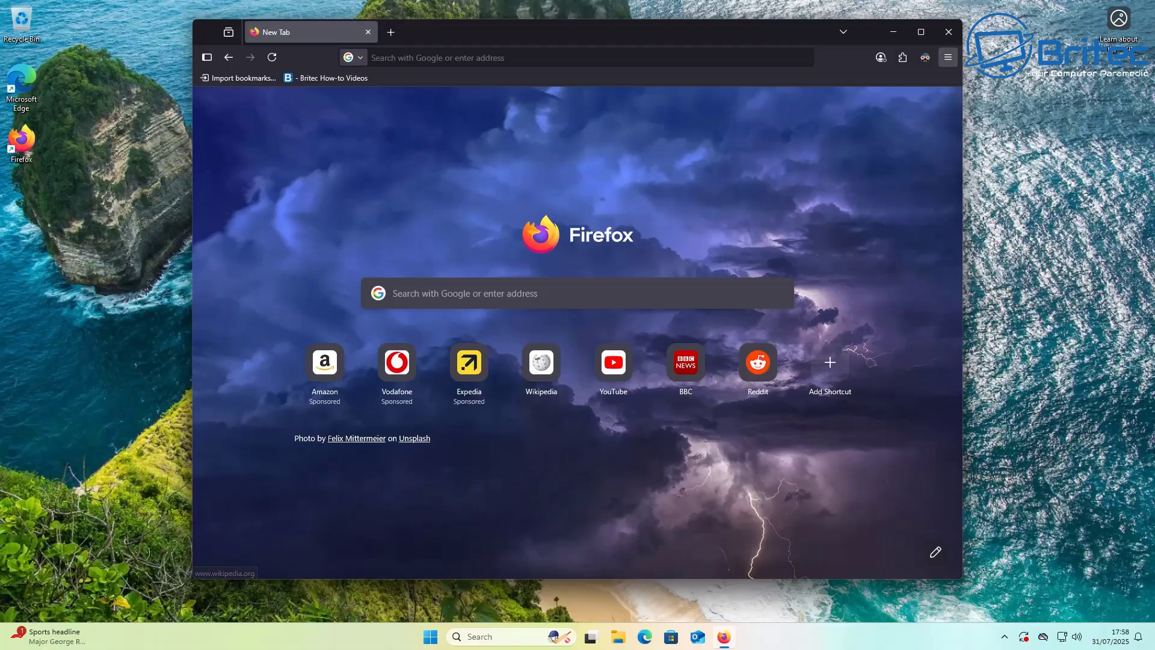
Step: Glance at the recent bookmarks list from the main menu, then dismiss it
click(948, 57)
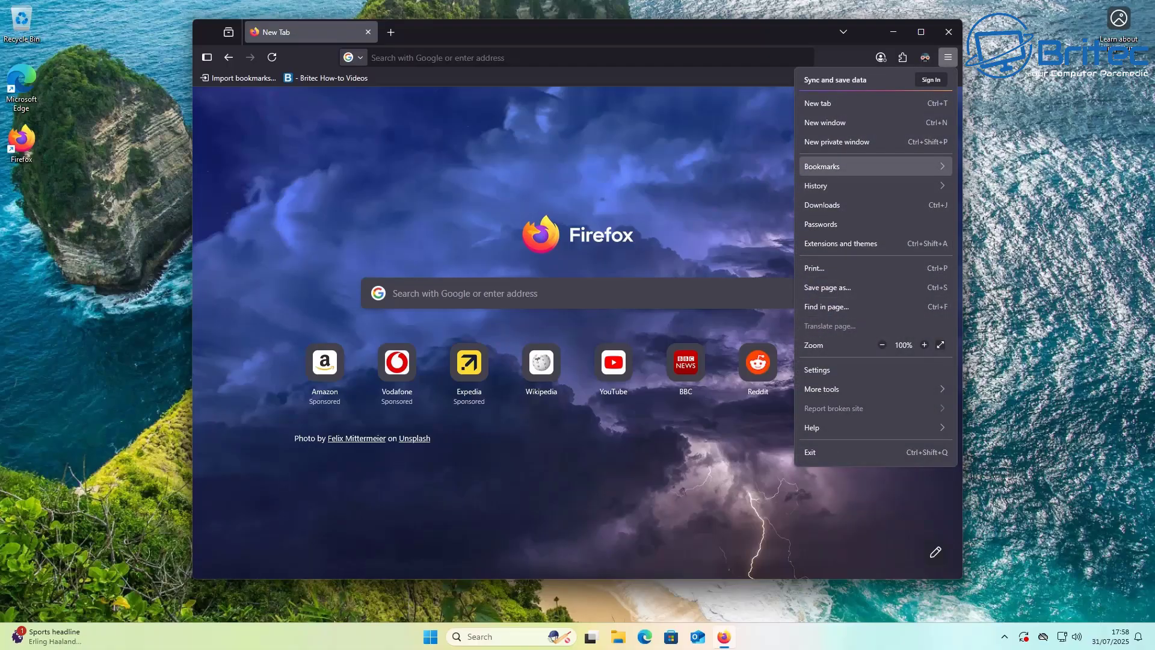
click(822, 166)
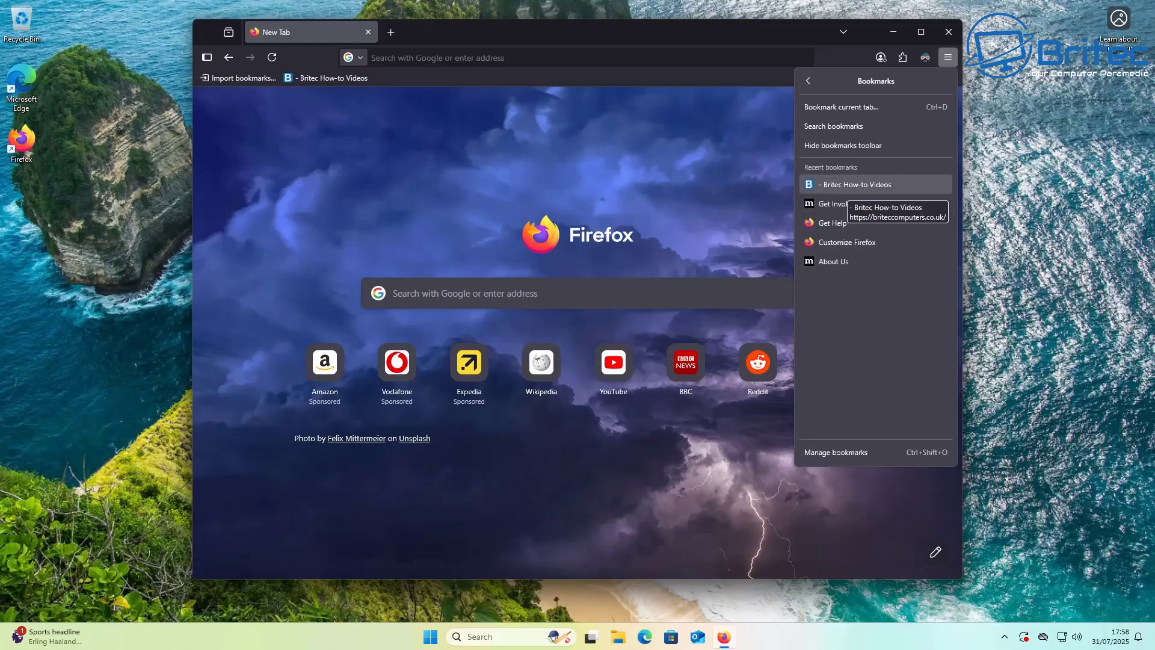
key(Escape)
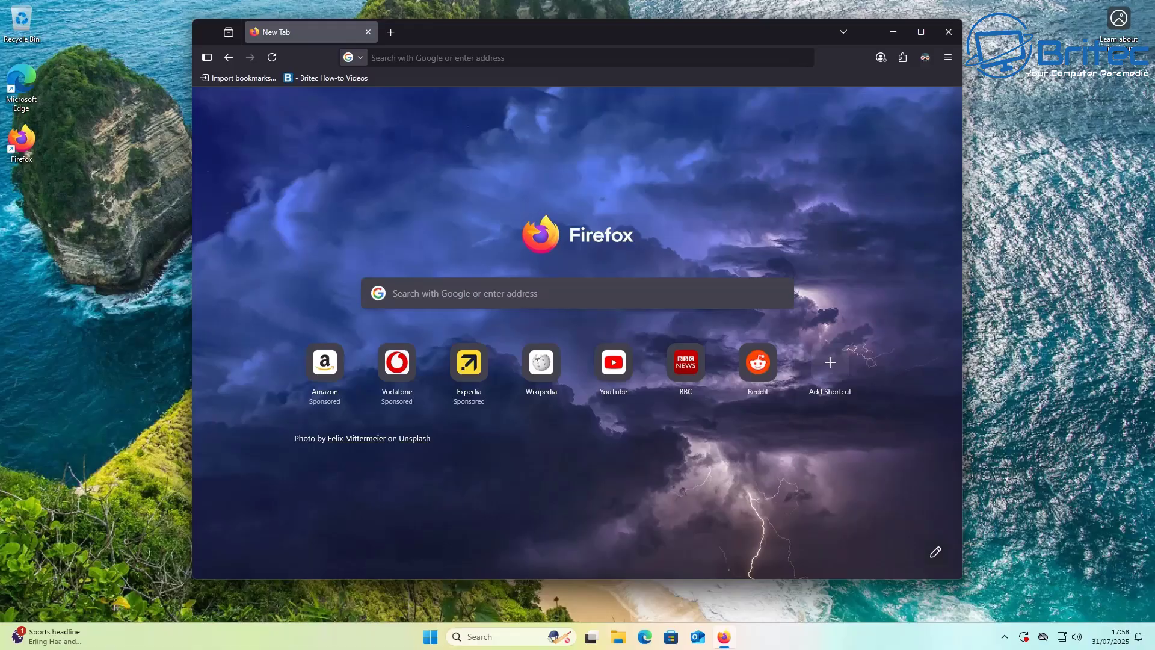
Step: Open Help's Troubleshooting Information page and select the Profile Folder path
click(948, 57)
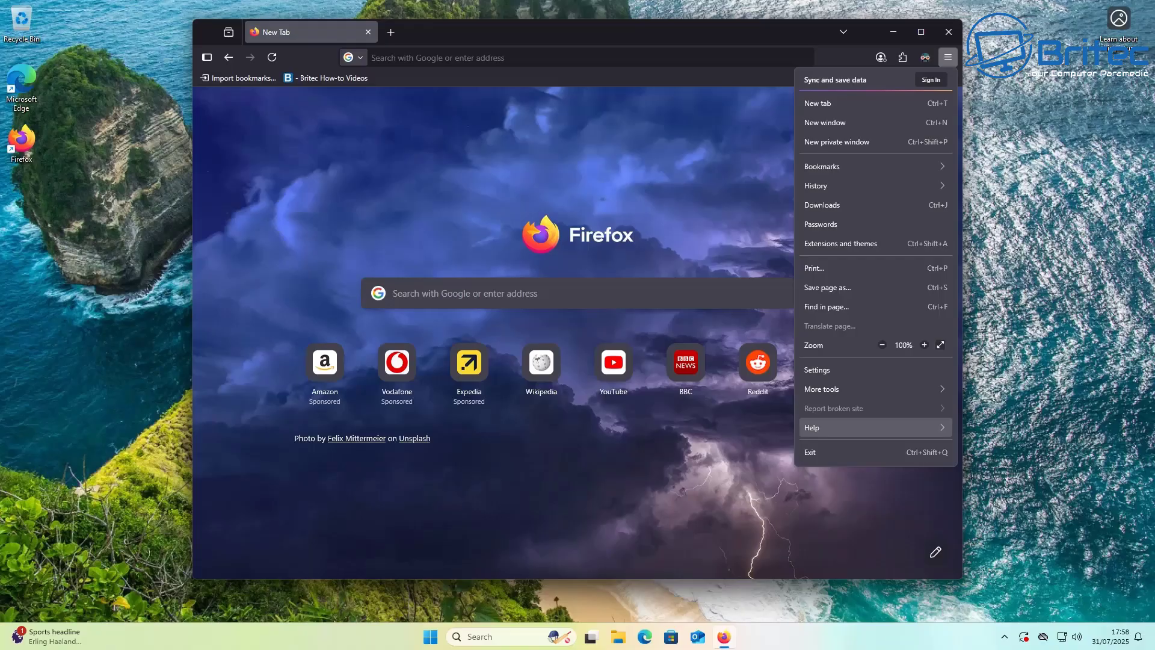
click(843, 427)
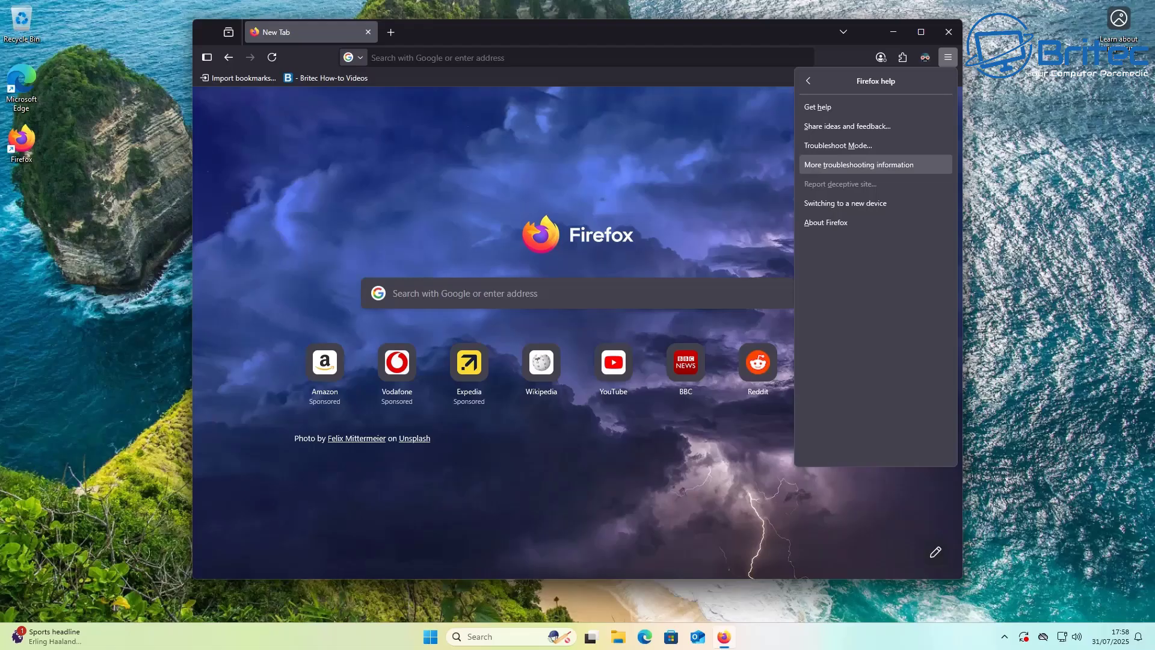
click(859, 164)
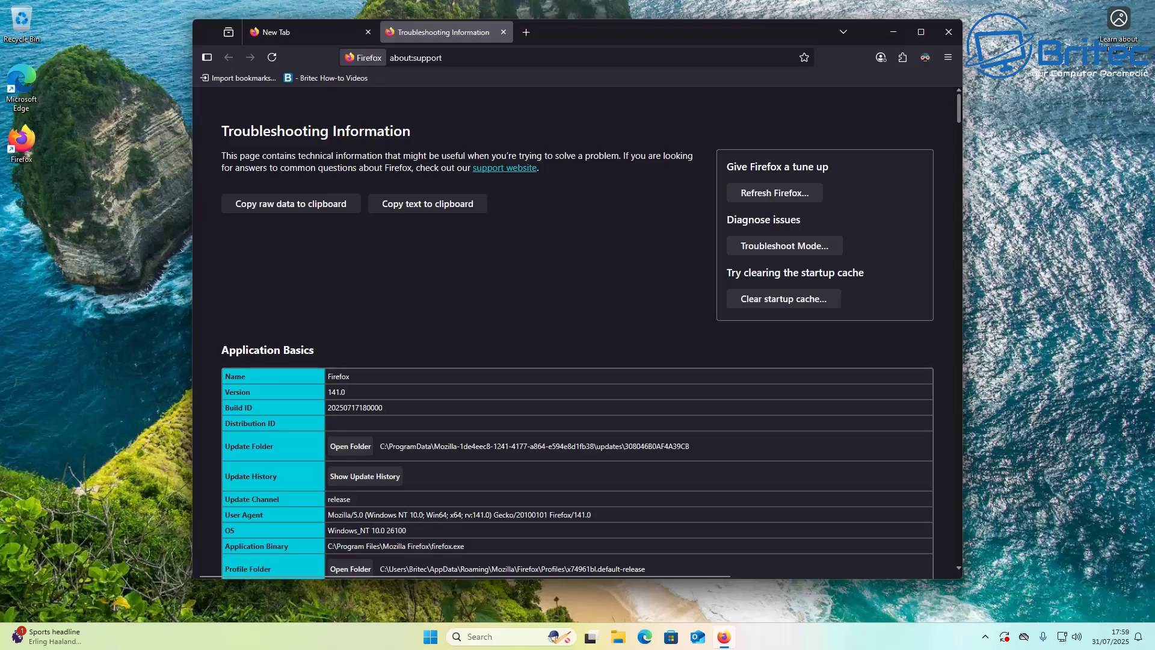
scroll(577, 337, down, 1)
scroll(577, 337, down, 5)
scroll(578, 337, down, 2)
scroll(577, 332, up, 1)
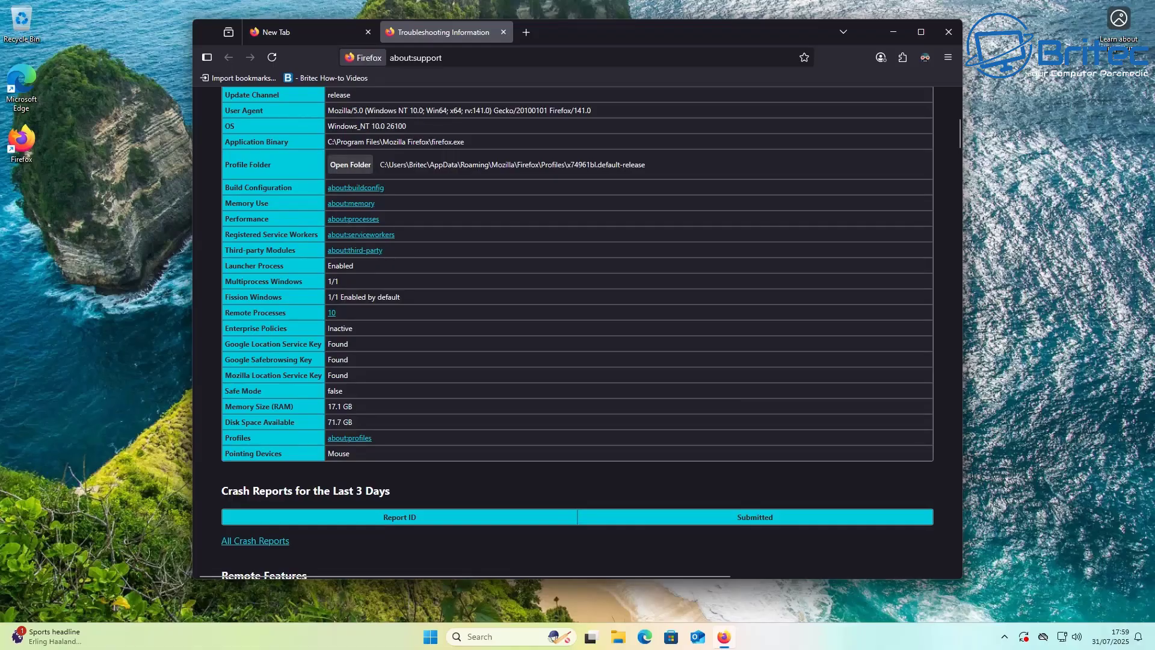
drag(379, 164, 645, 164)
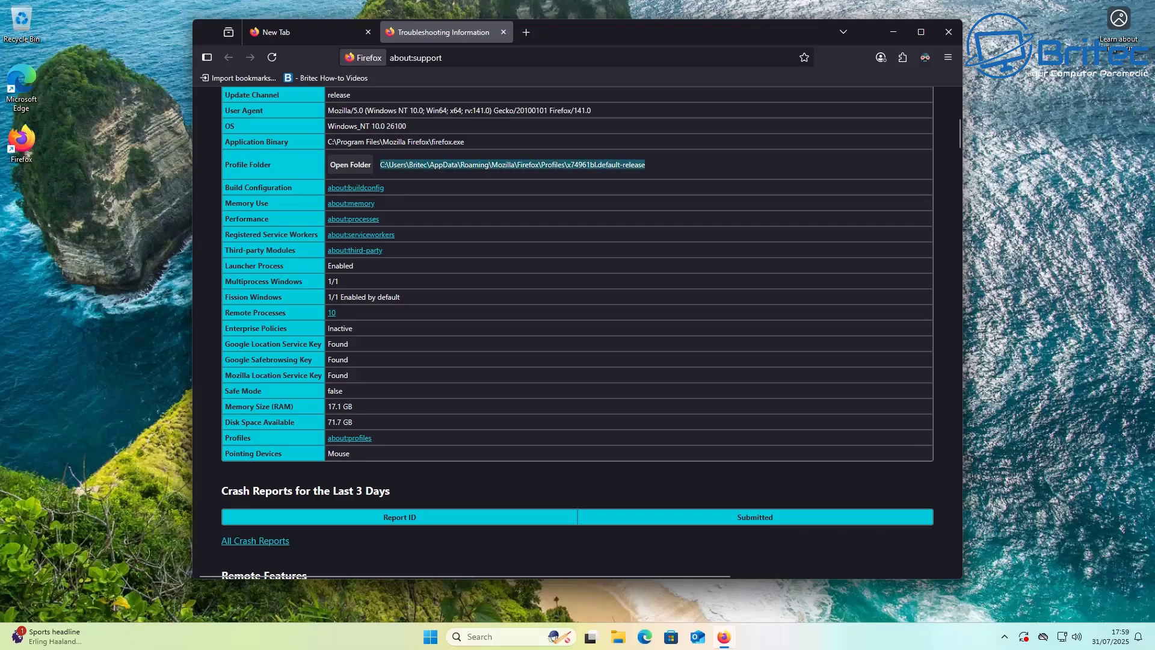
Step: Open the profile folder in Explorer, go up to Firefox, and copy the Profiles folder
click(351, 164)
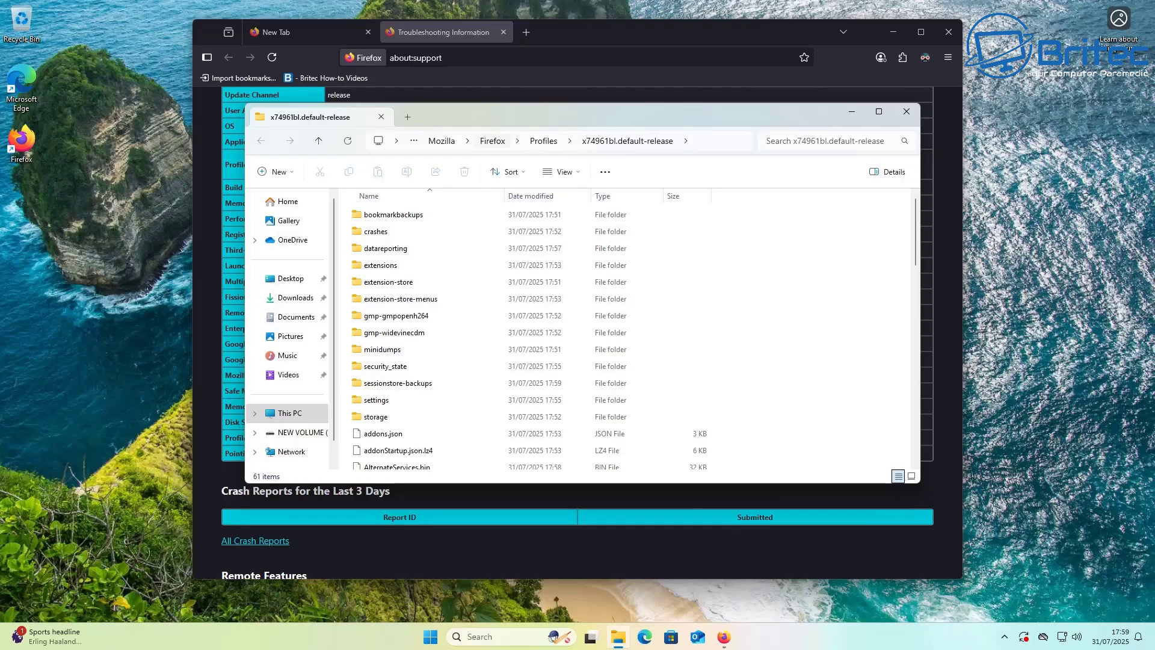
click(492, 140)
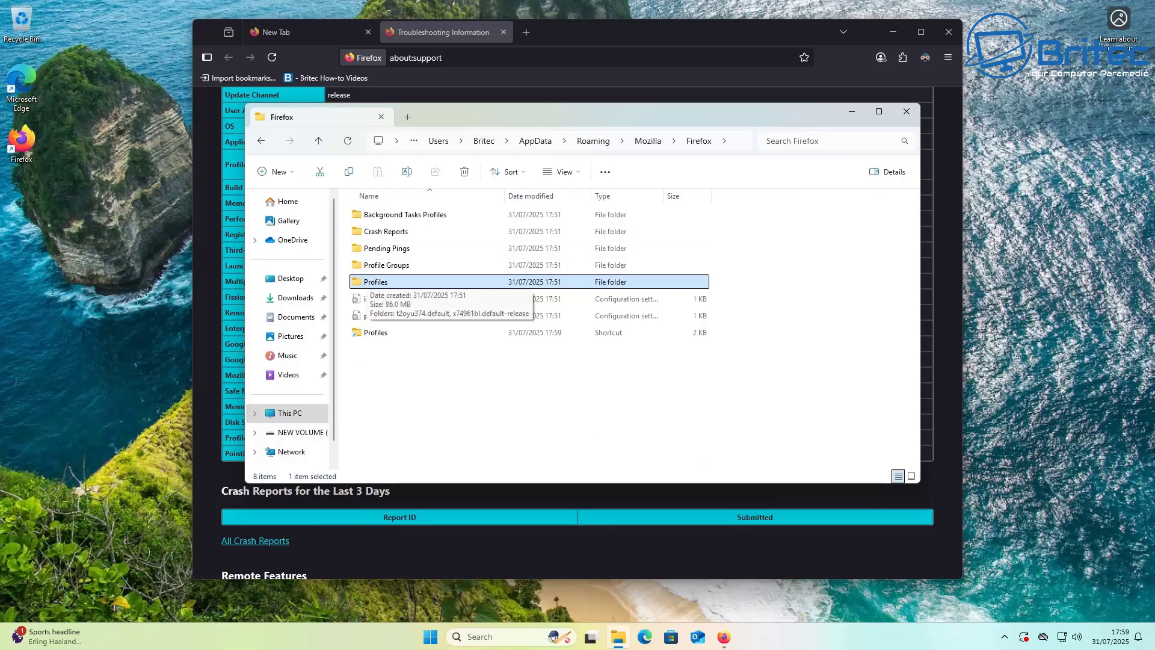
double_click(373, 281)
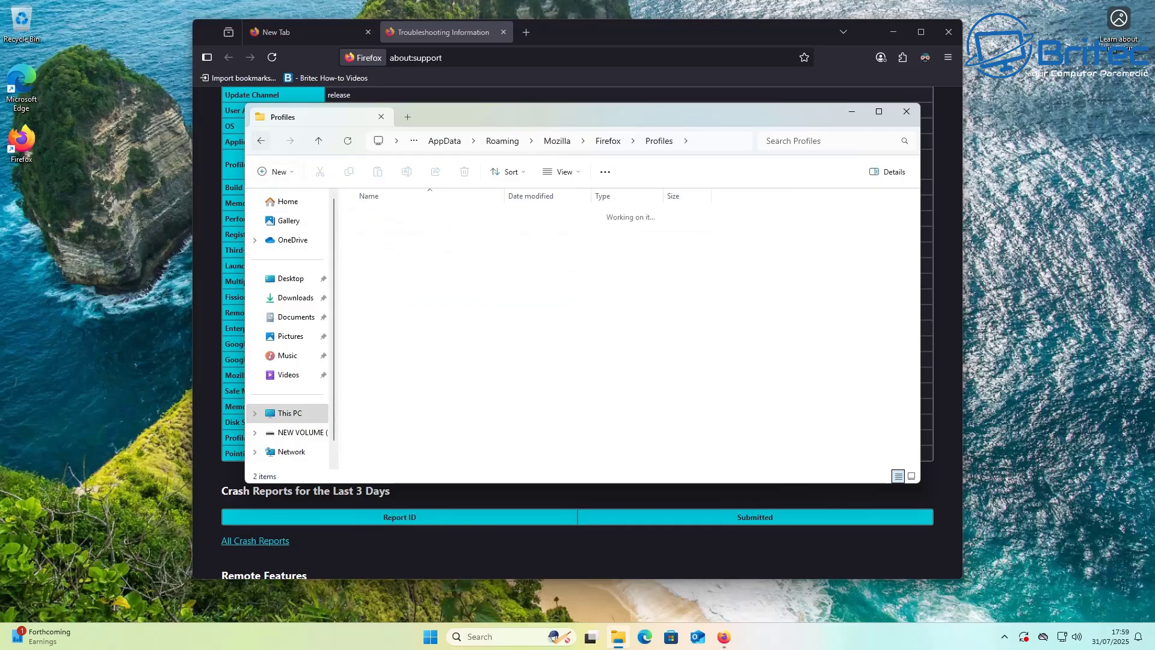
click(261, 140)
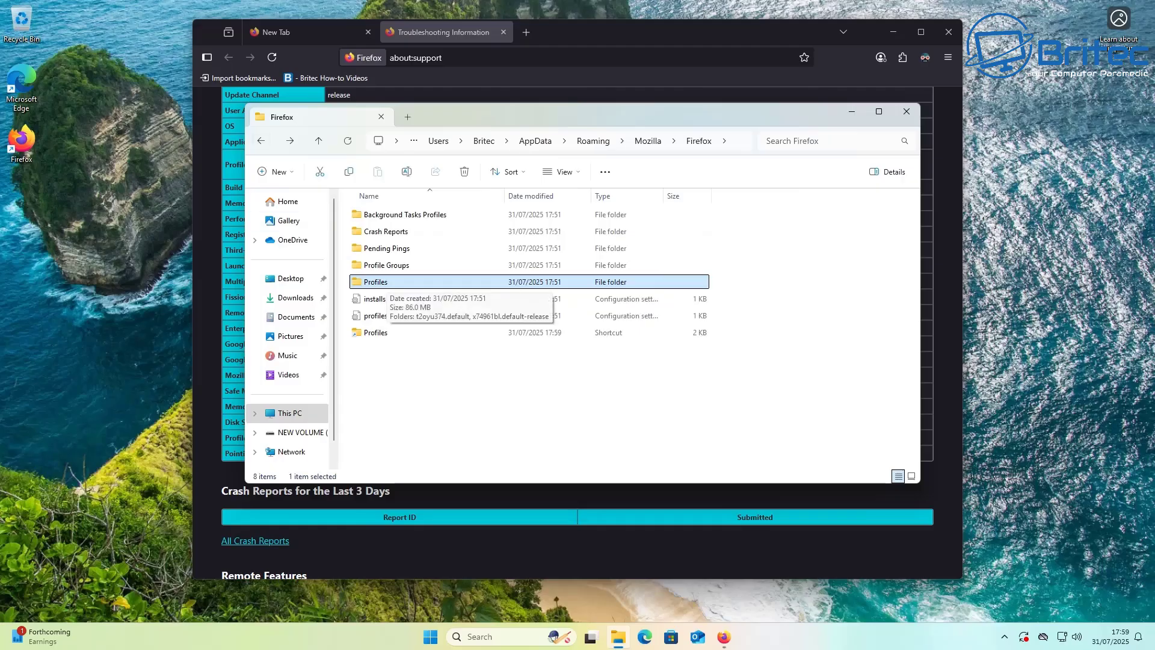
right_click(384, 282)
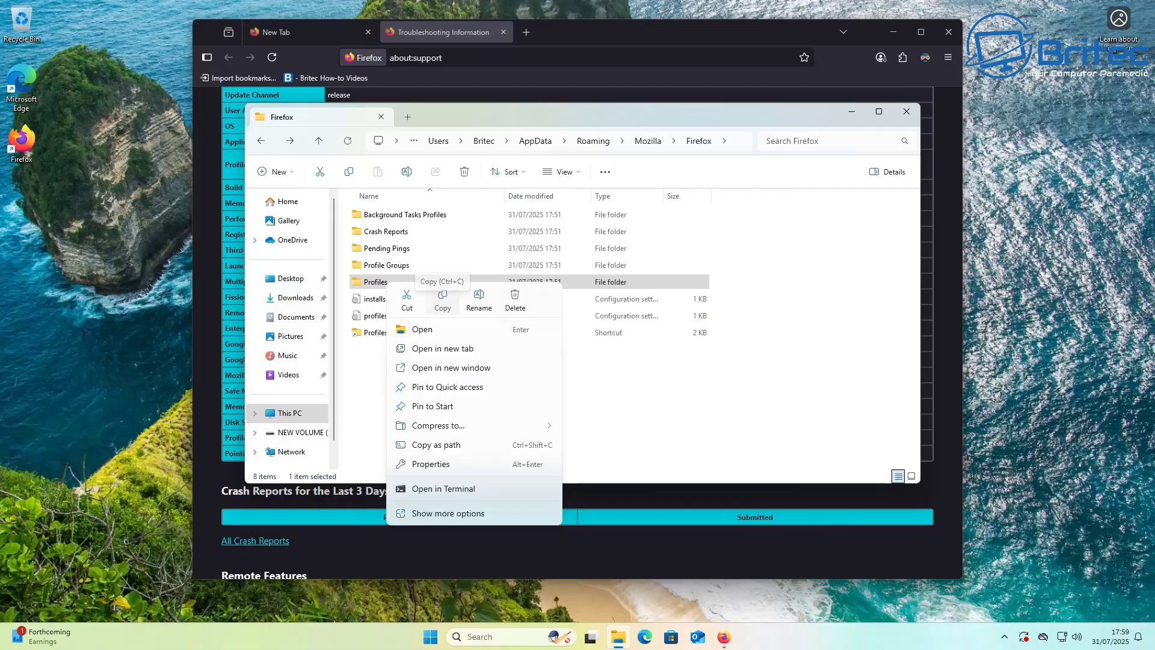
click(443, 298)
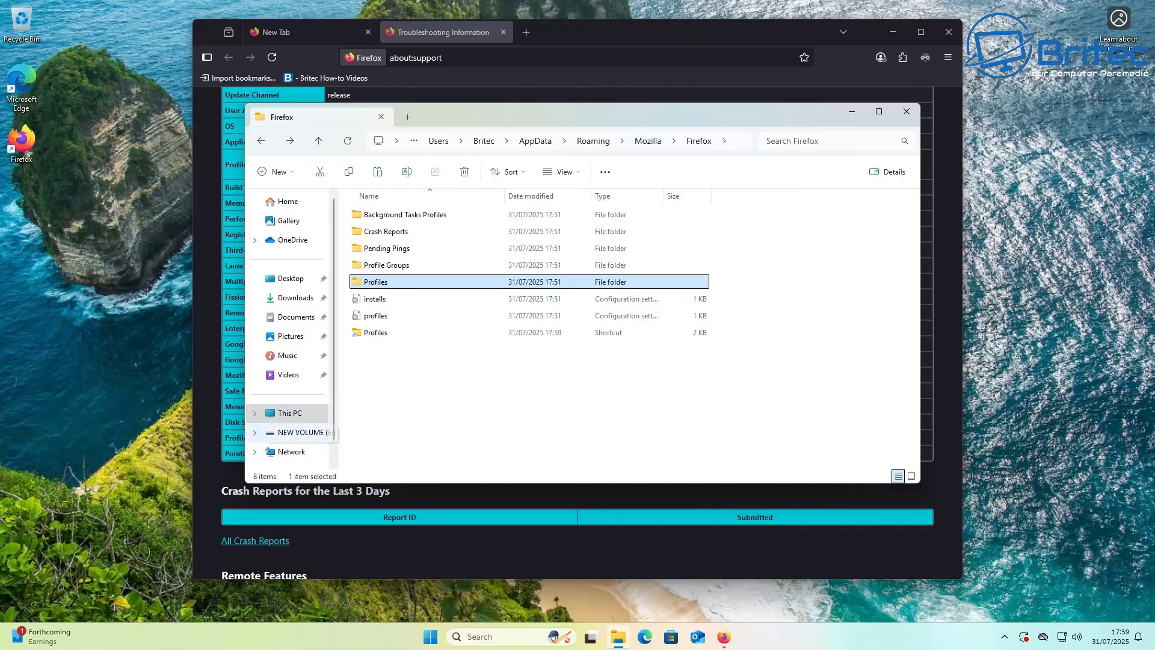
Step: Paste the Profiles folder onto the NEW VOLUME (E:) drive
click(301, 432)
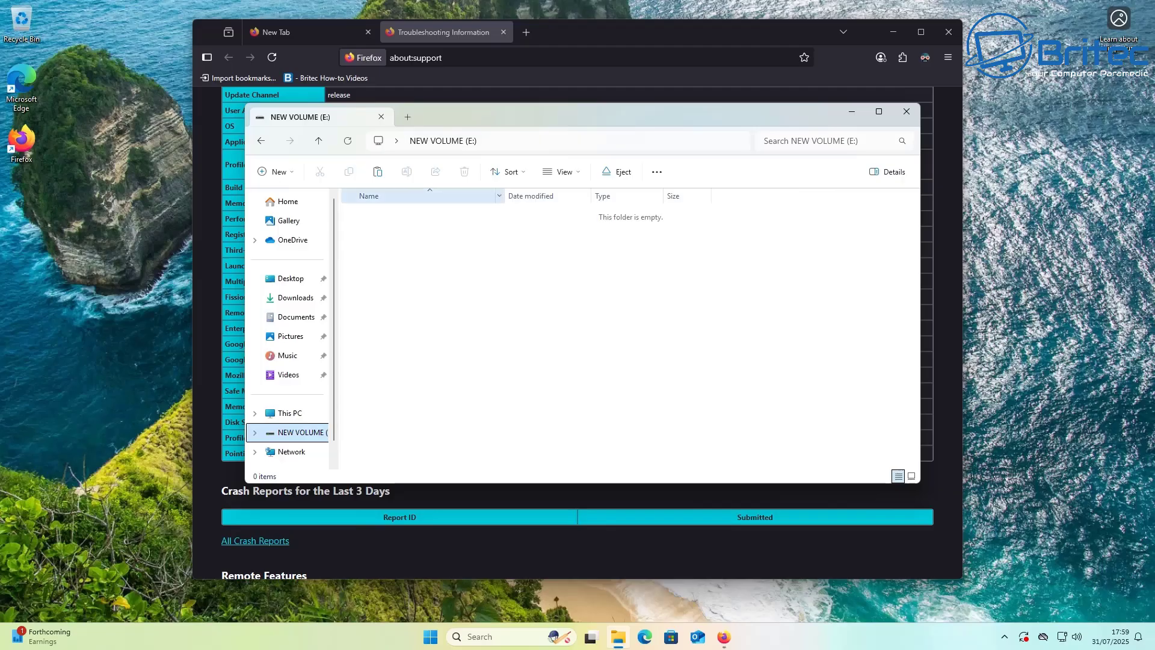
right_click(376, 228)
click(452, 404)
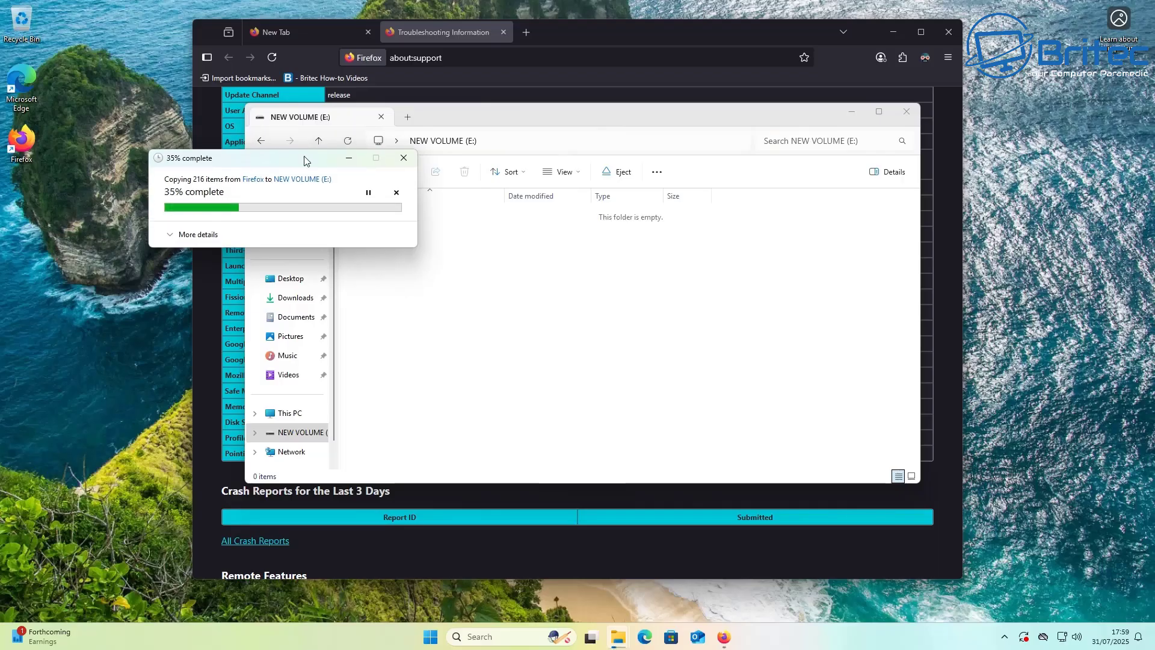
mouse_move(297, 164)
mouse_down()
mouse_move(504, 237)
mouse_move(500, 251)
mouse_up()
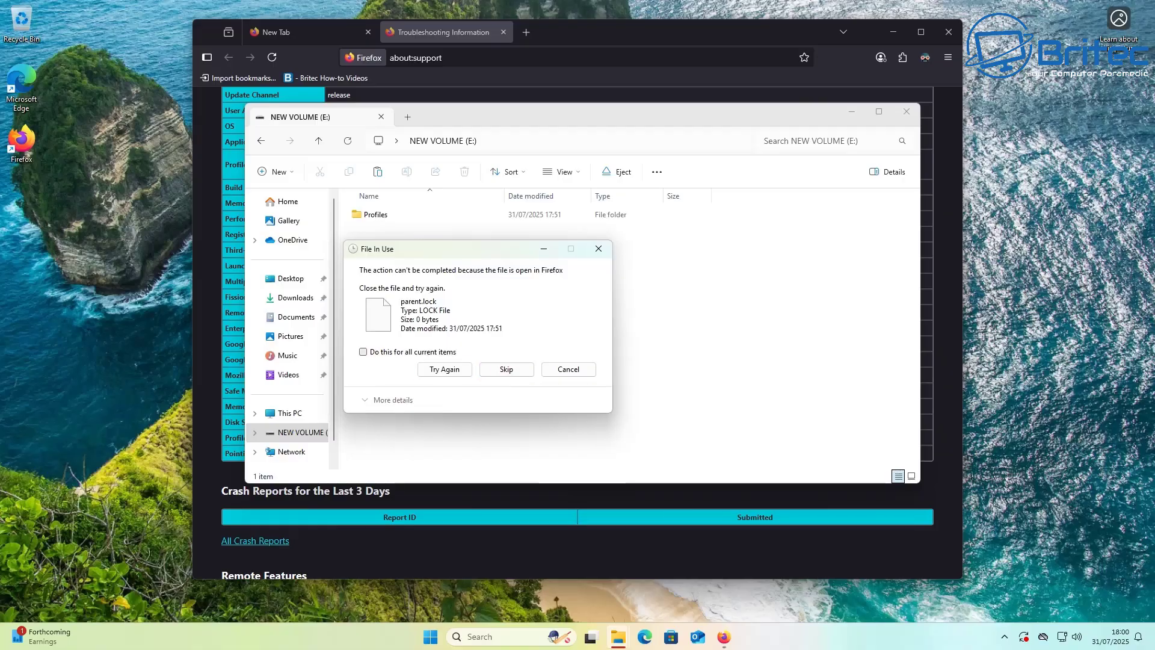
Step: Skip all in-use files for every item to finish the copy, then close File Explorer
click(363, 352)
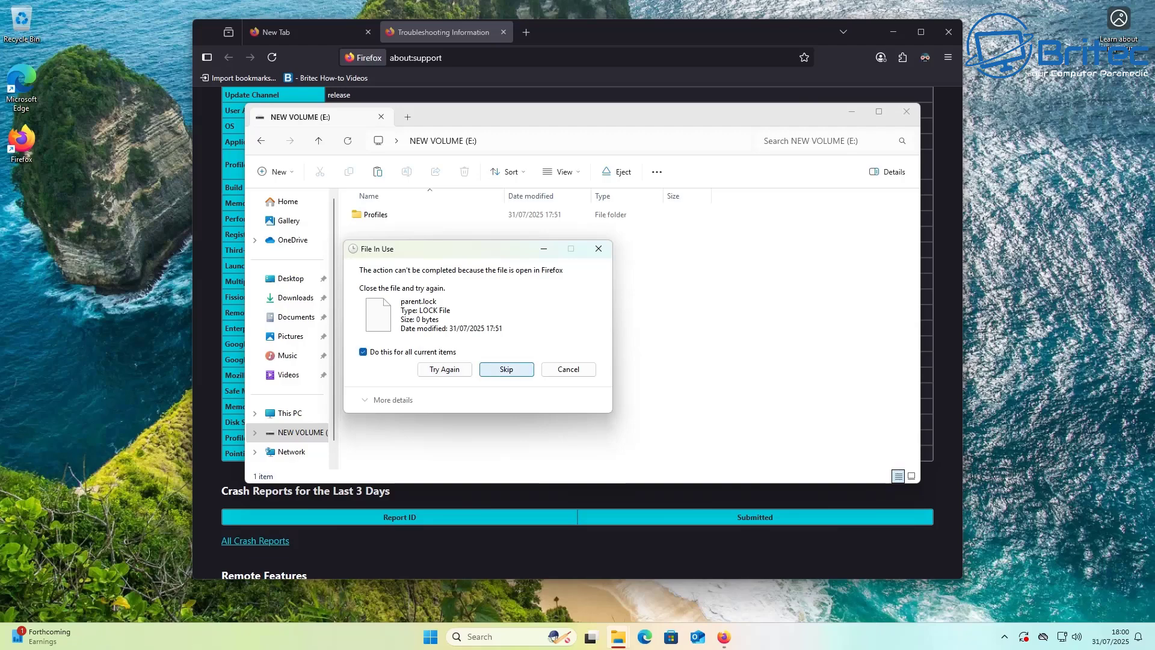
click(445, 369)
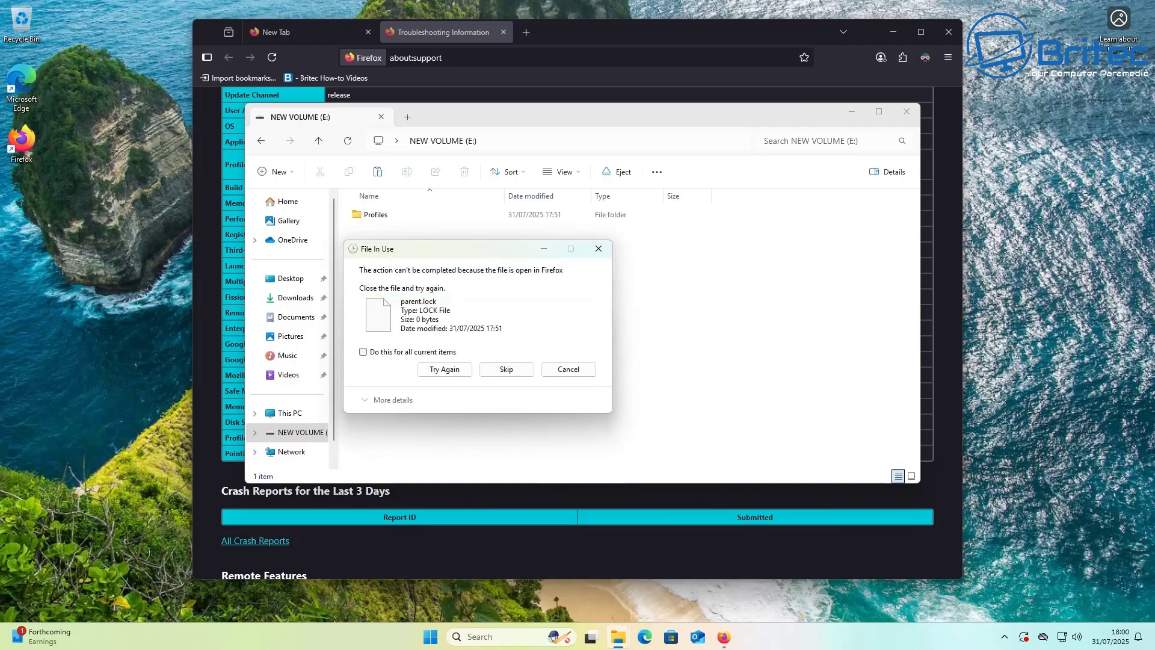
click(363, 352)
click(505, 368)
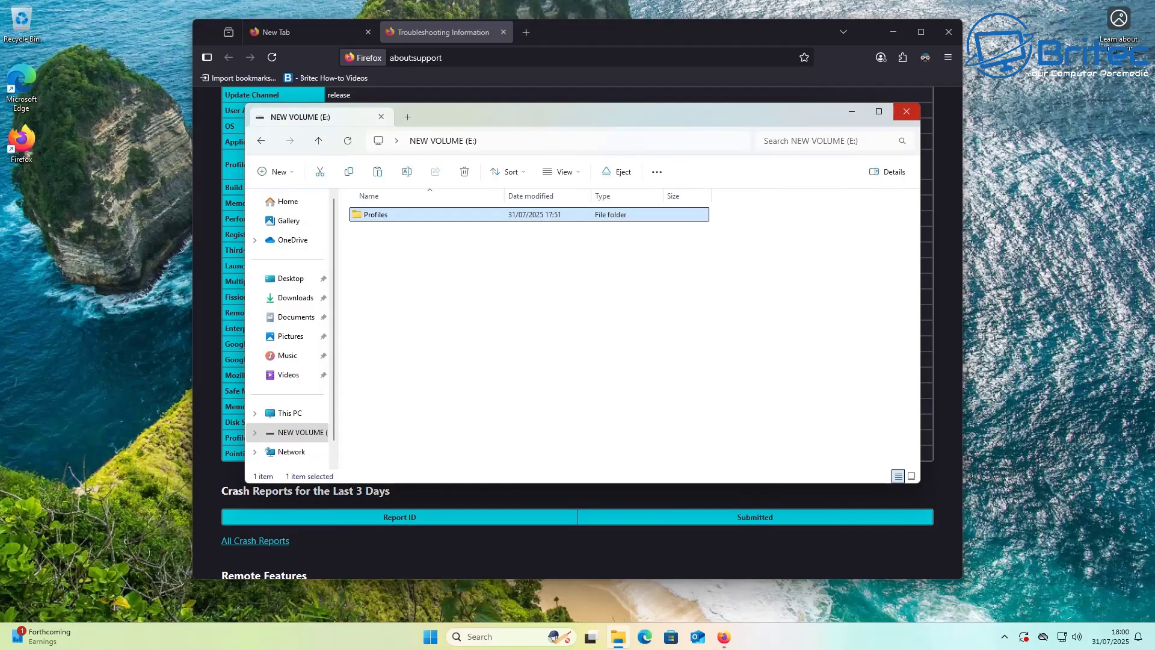
click(907, 111)
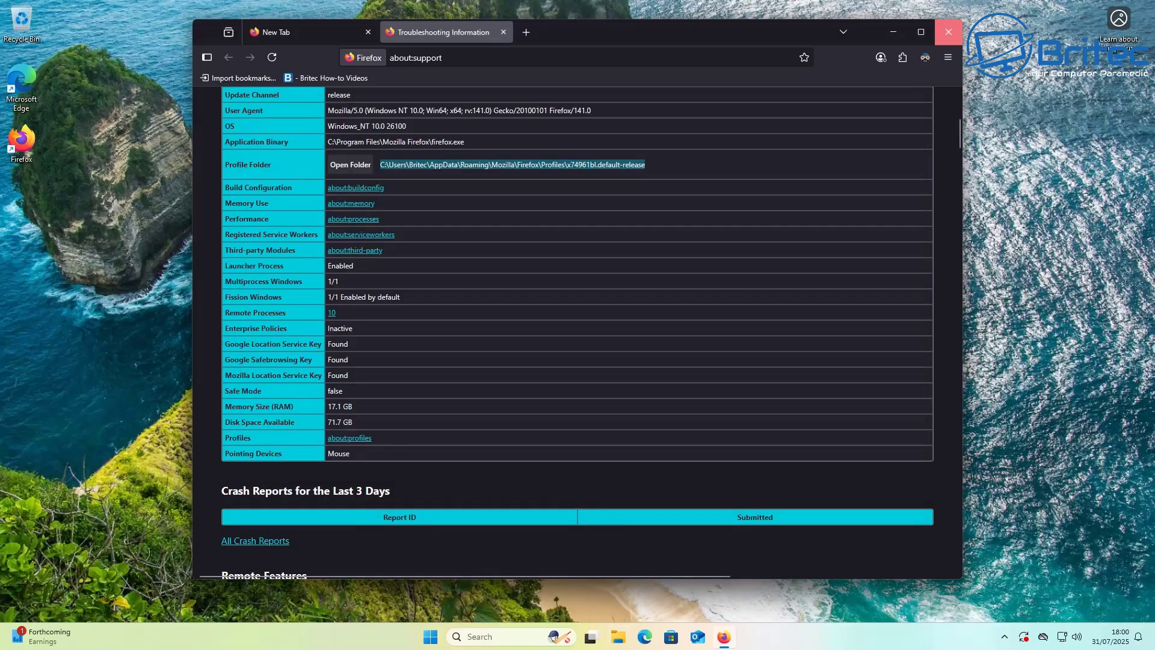
Step: Close Firefox, approve the installer's changes, and accept the terms to begin setup
click(948, 32)
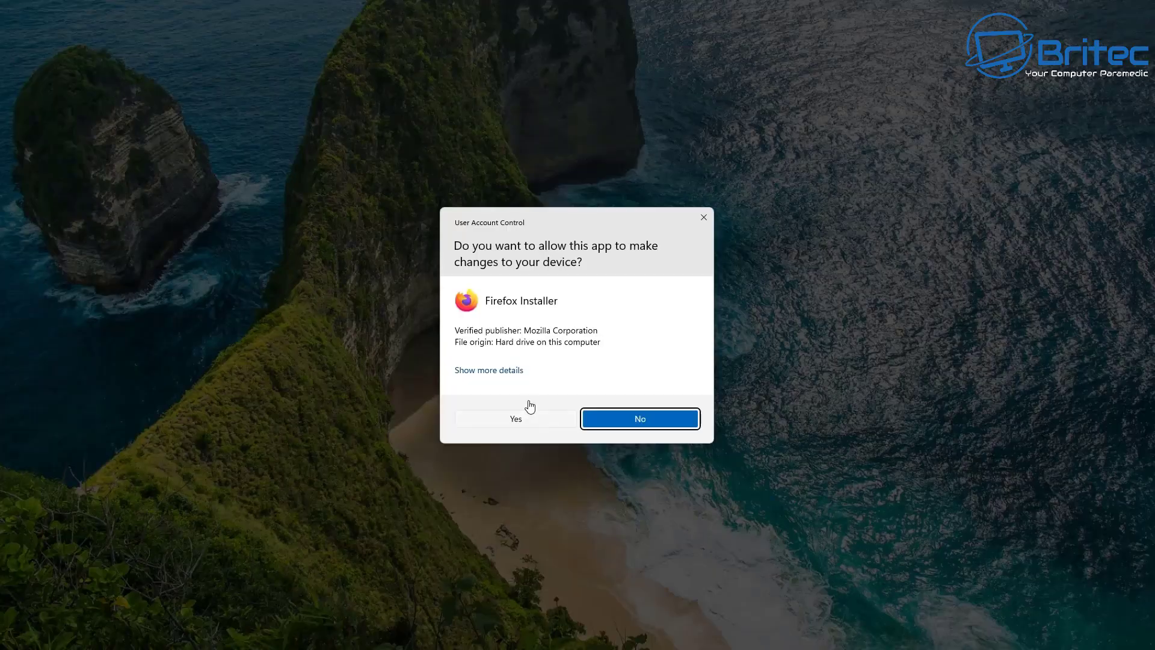
key(alt+y)
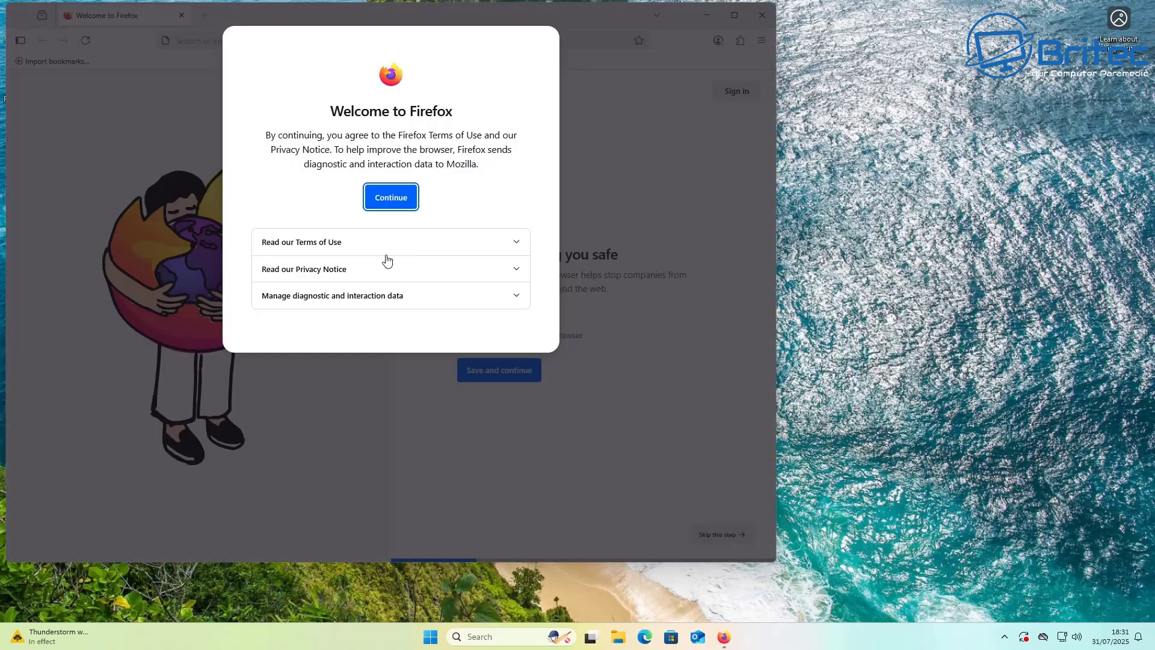
click(394, 203)
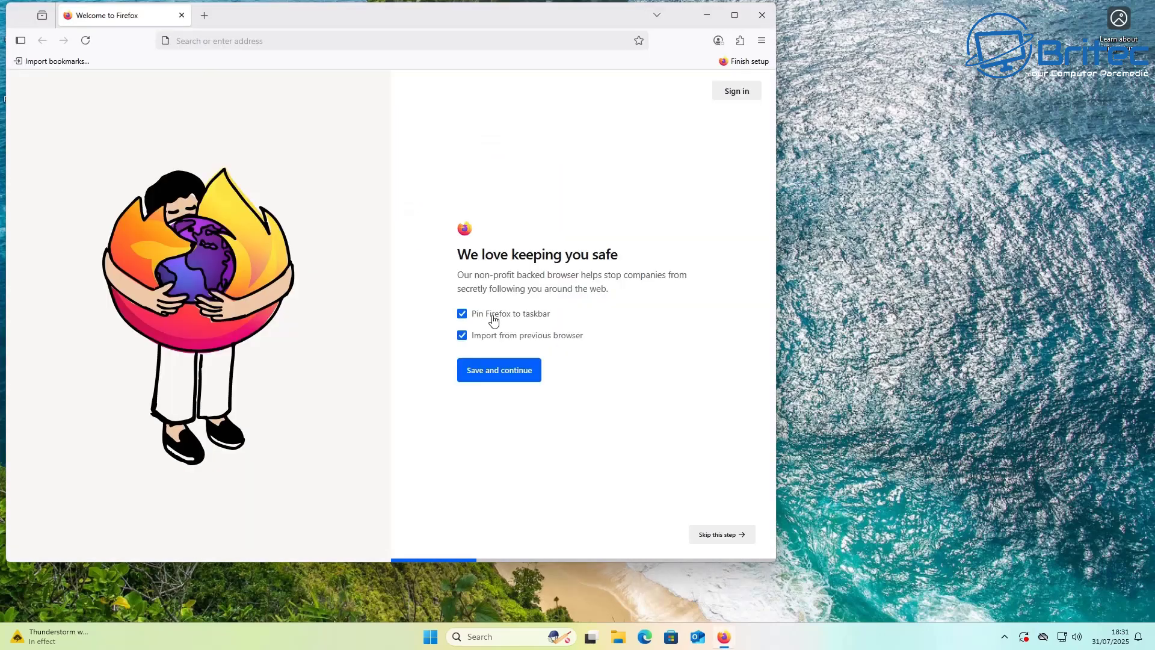
Step: Decline taskbar pinning and browser import, and skip the extensions and sync steps
click(463, 314)
click(462, 336)
click(735, 539)
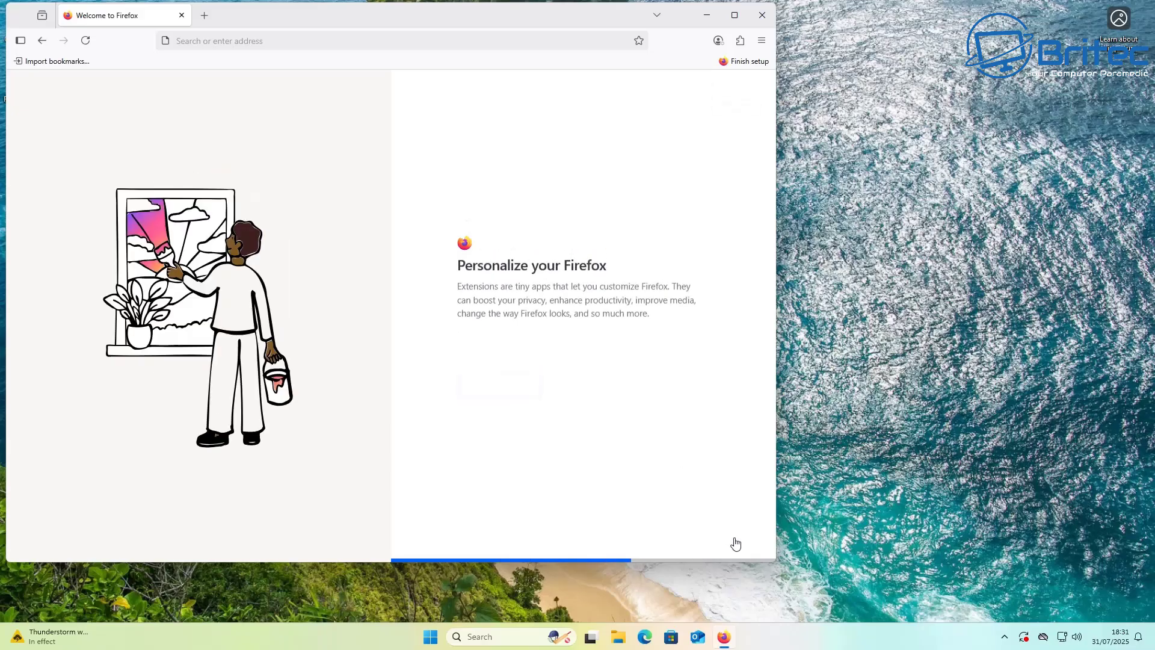
click(734, 540)
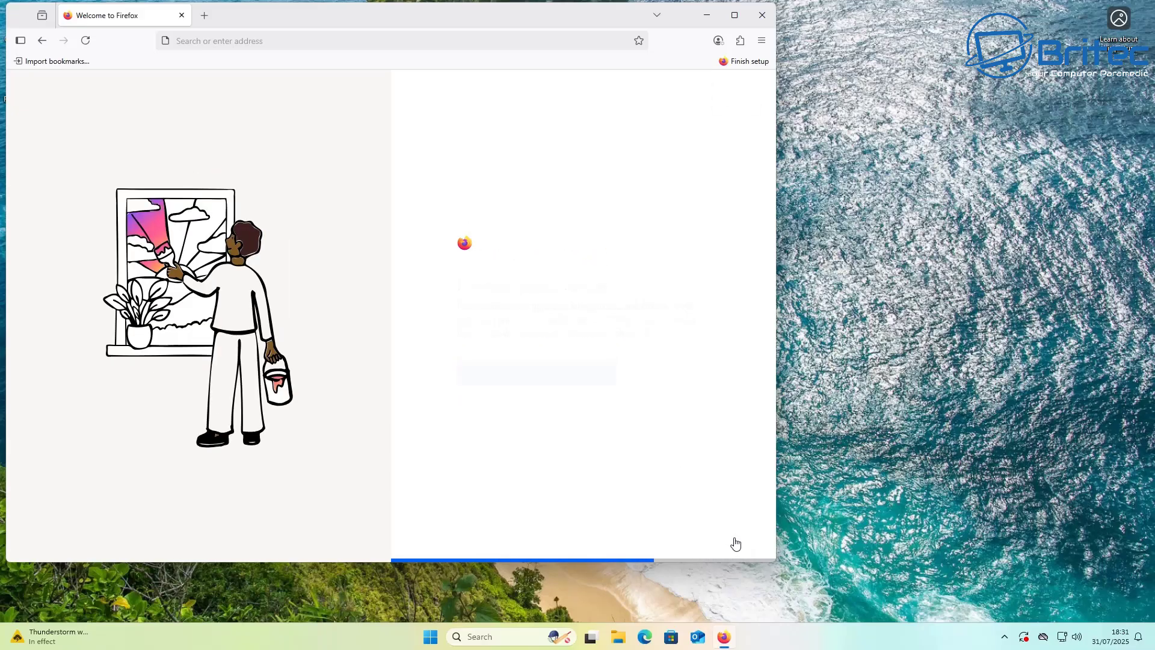
click(735, 540)
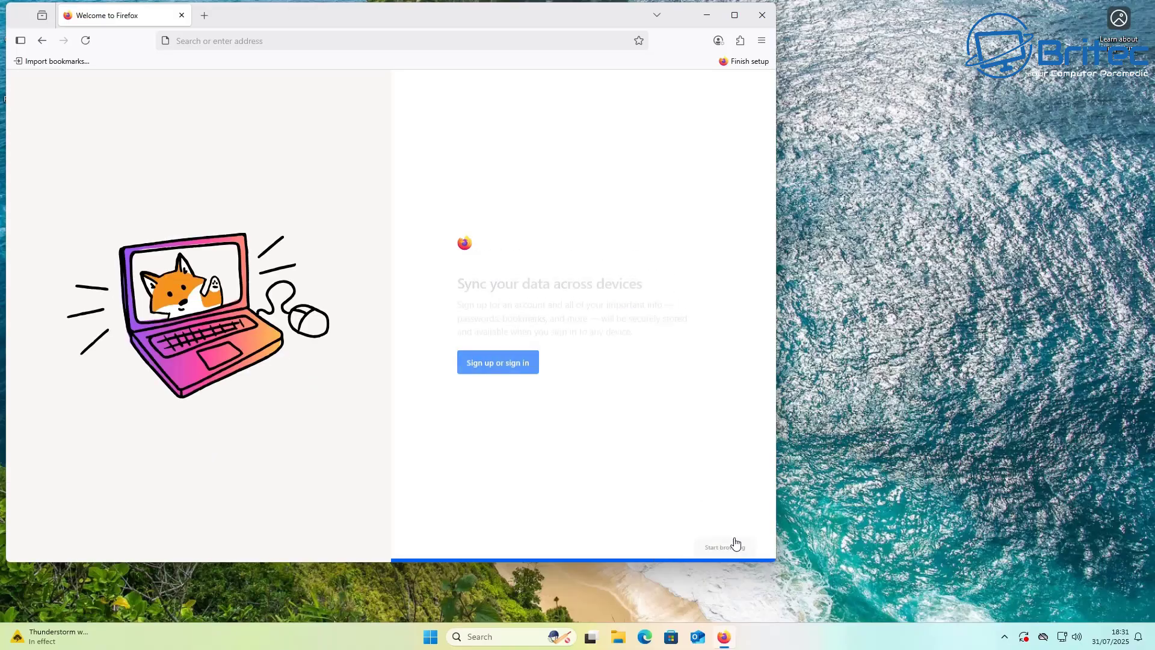
Step: Maximize Firefox and copy the new Profile Folder path from Troubleshooting Information
click(734, 15)
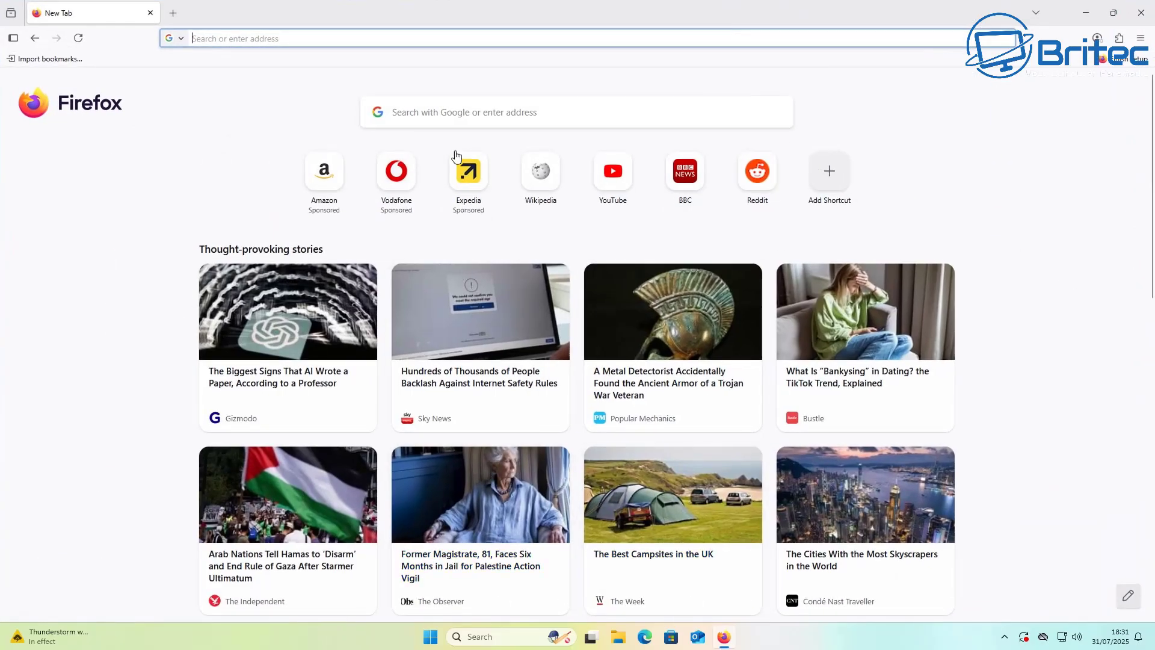
click(1141, 39)
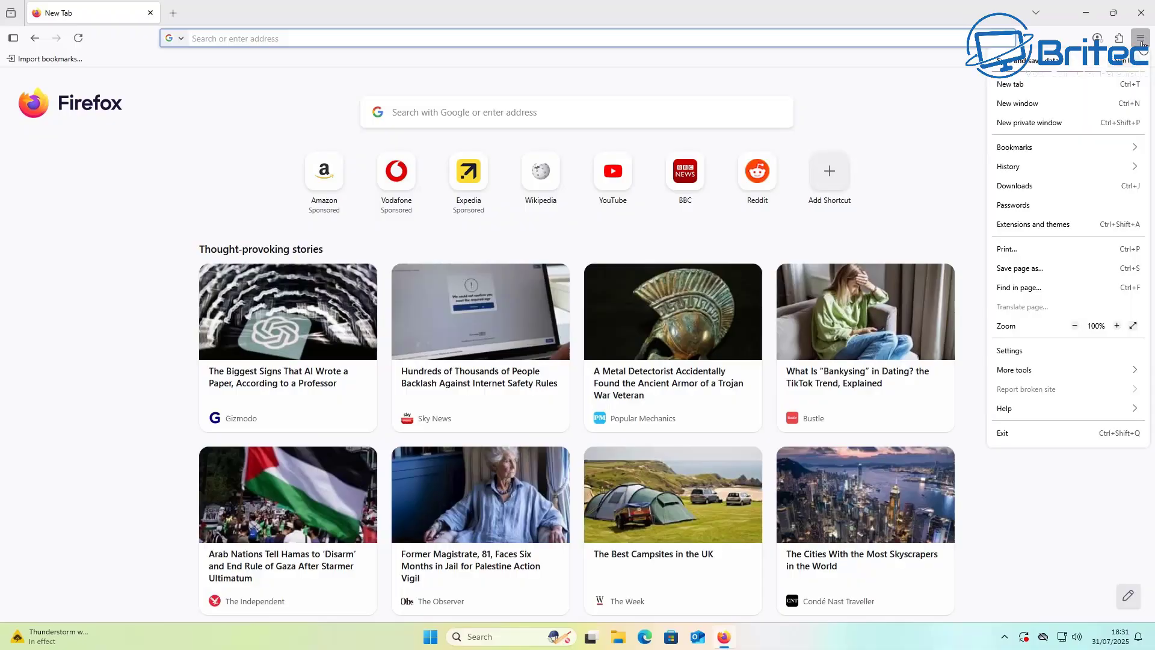
click(1023, 415)
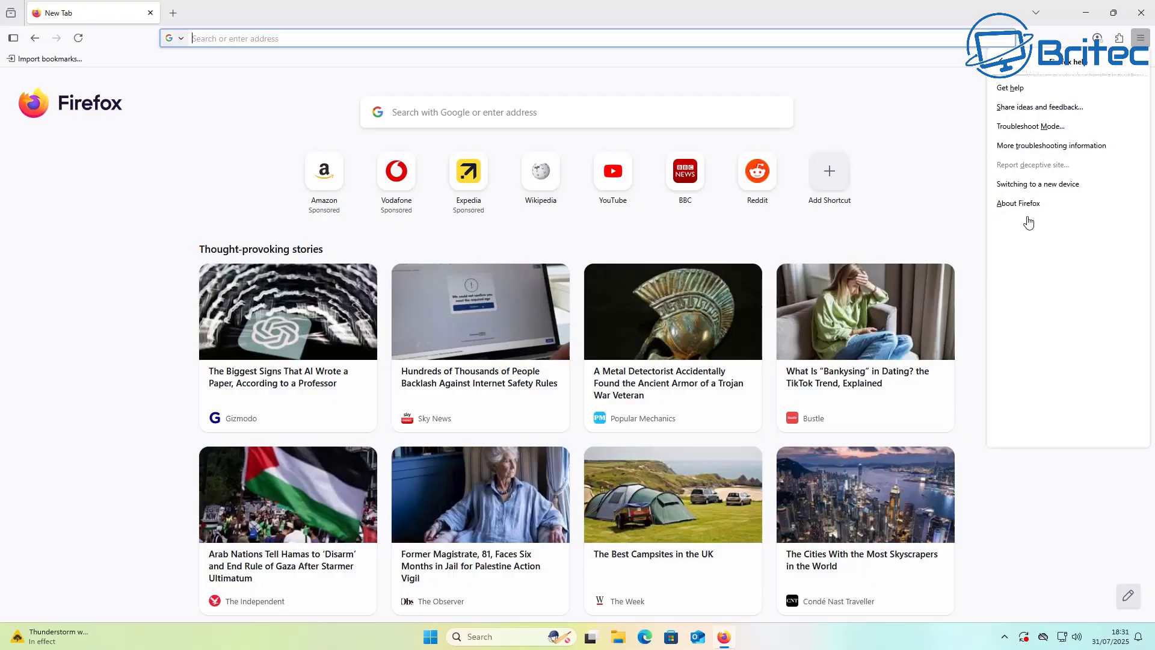
click(1031, 147)
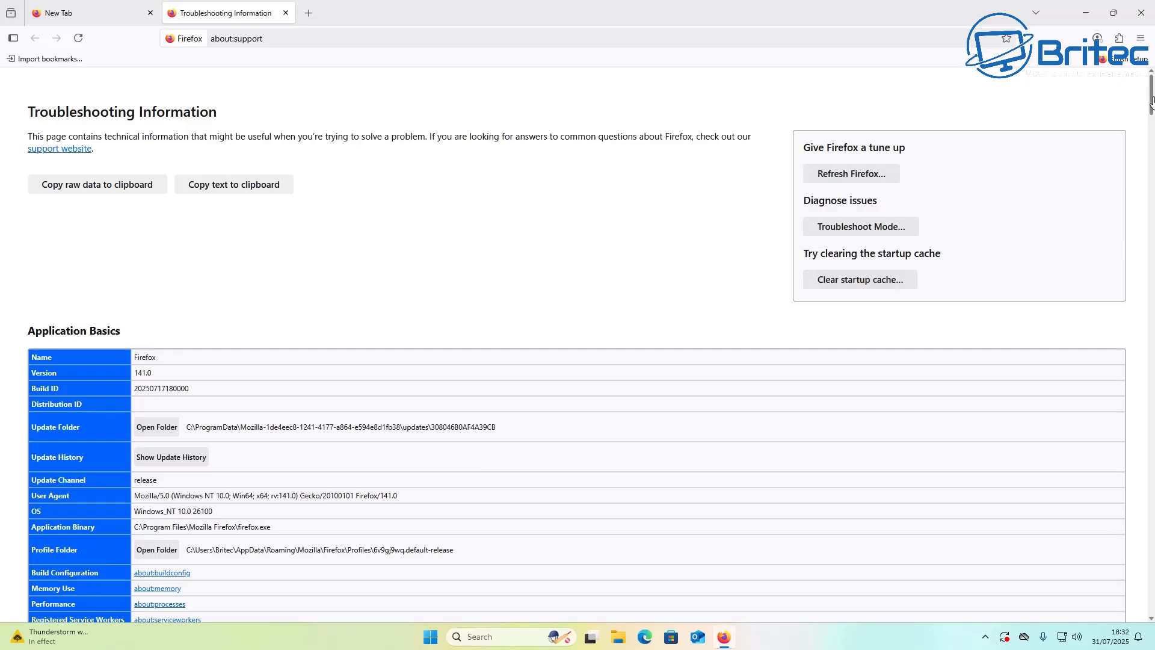
scroll(1151, 99, down, 5)
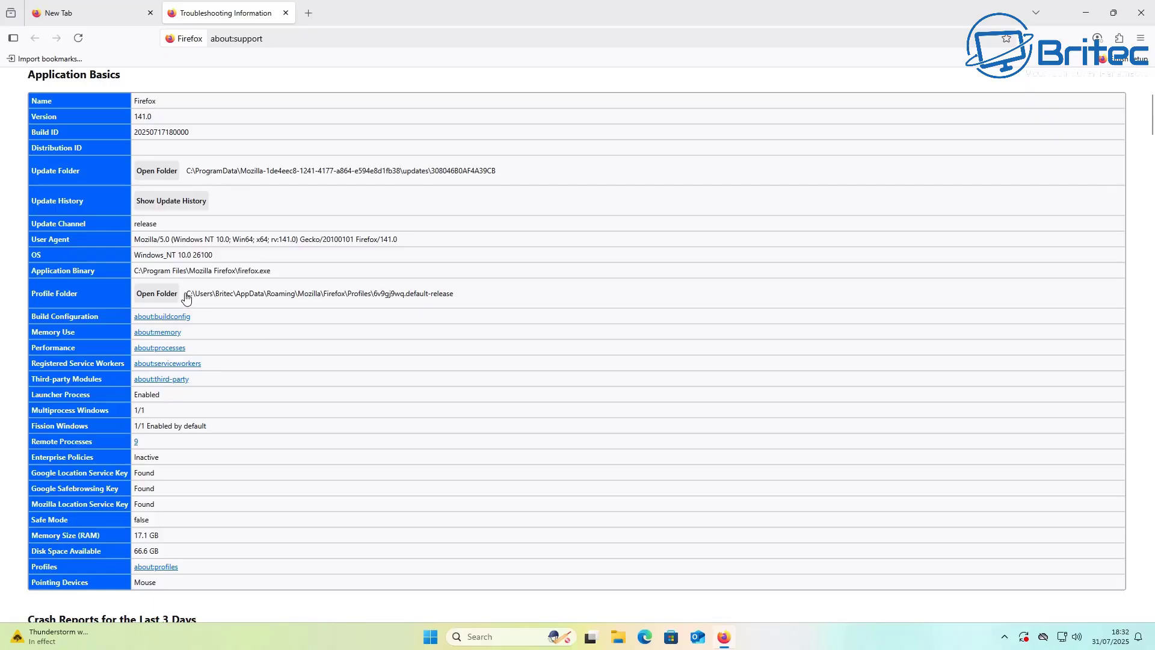
drag(186, 295, 463, 300)
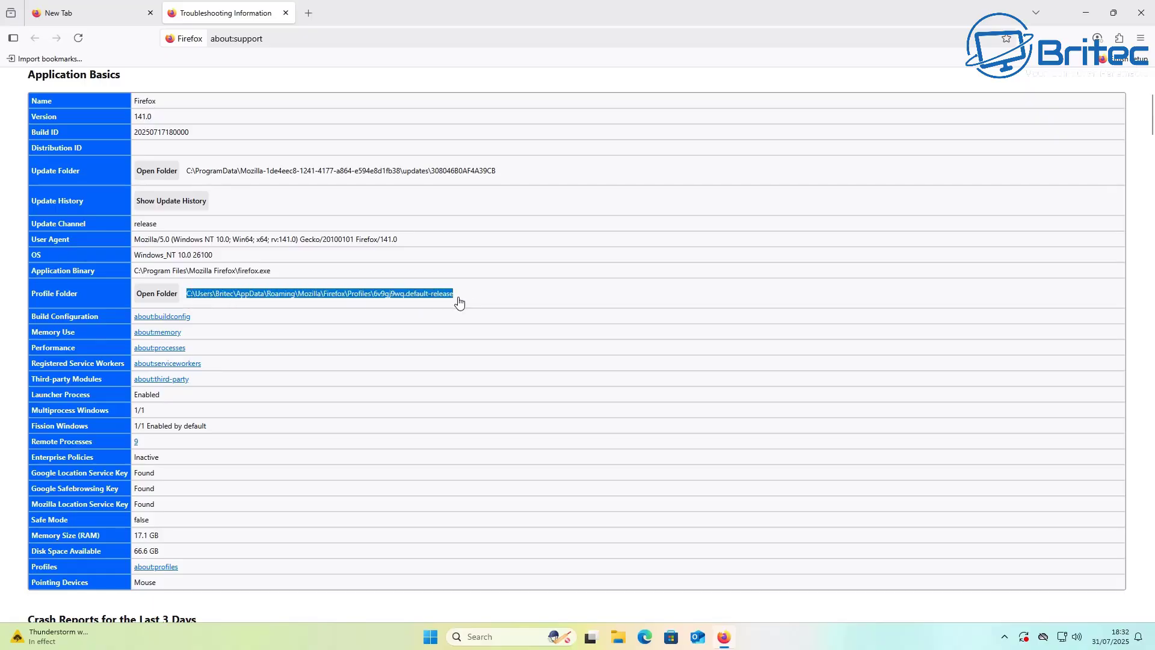
right_click(402, 297)
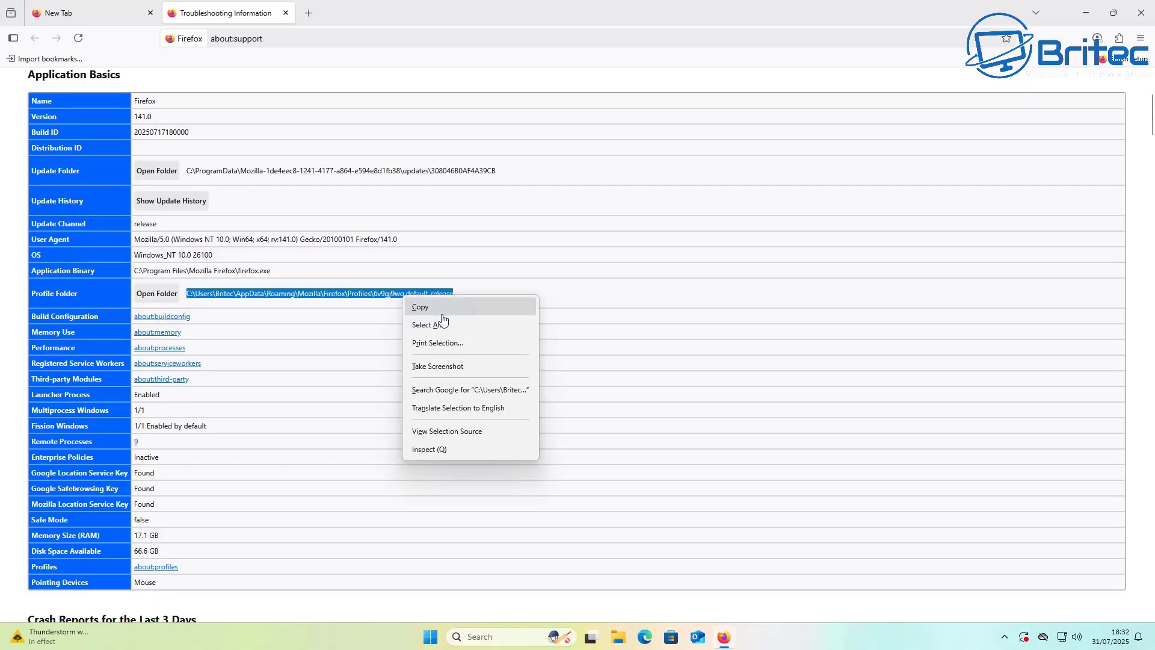
click(443, 311)
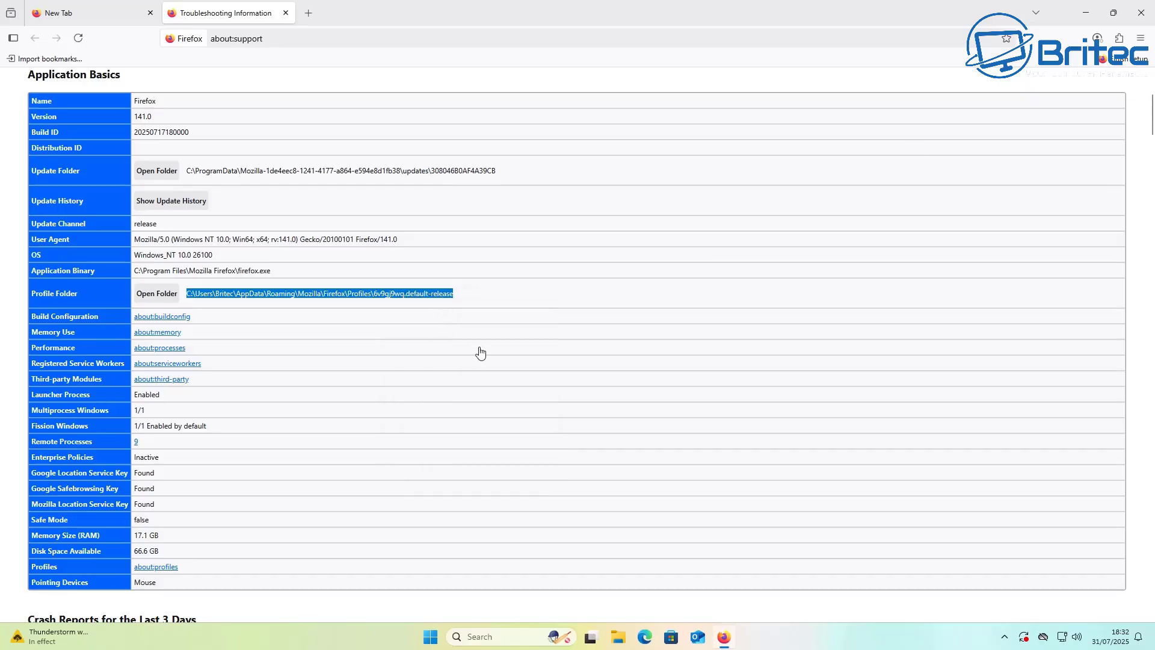
Step: Close Firefox and open a maximized File Explorer window
click(1143, 20)
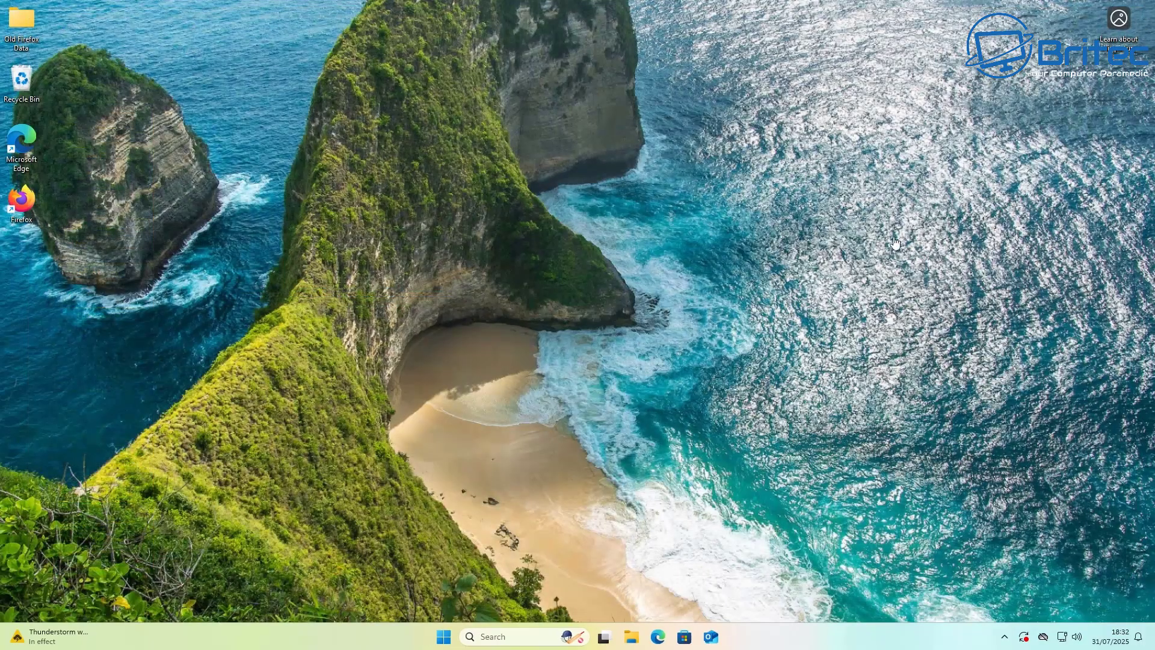
click(628, 637)
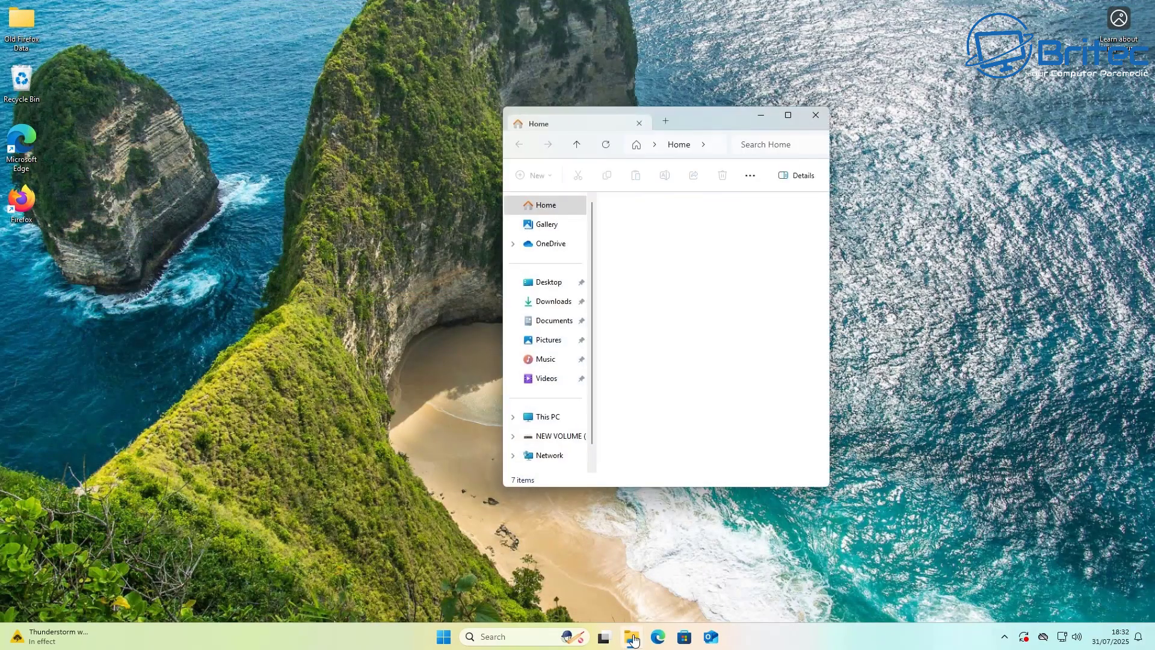
click(790, 119)
Step: Go to the 6v9gj9wq.default-release folder via the pasted path, then restore the window size
click(239, 36)
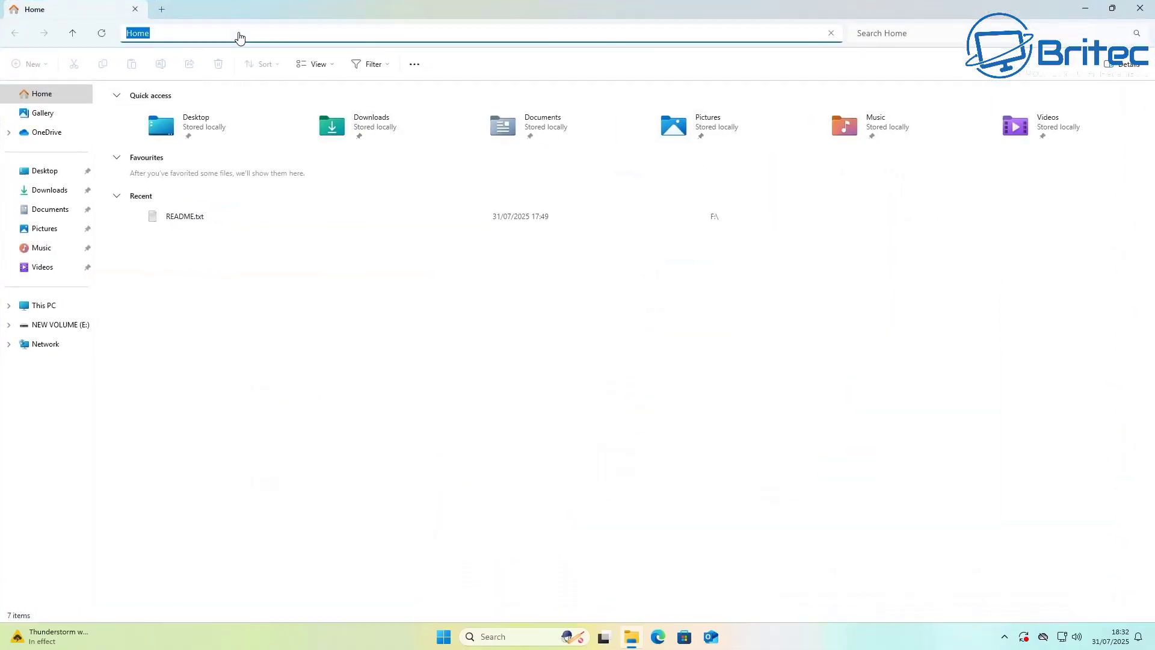
right_click(145, 37)
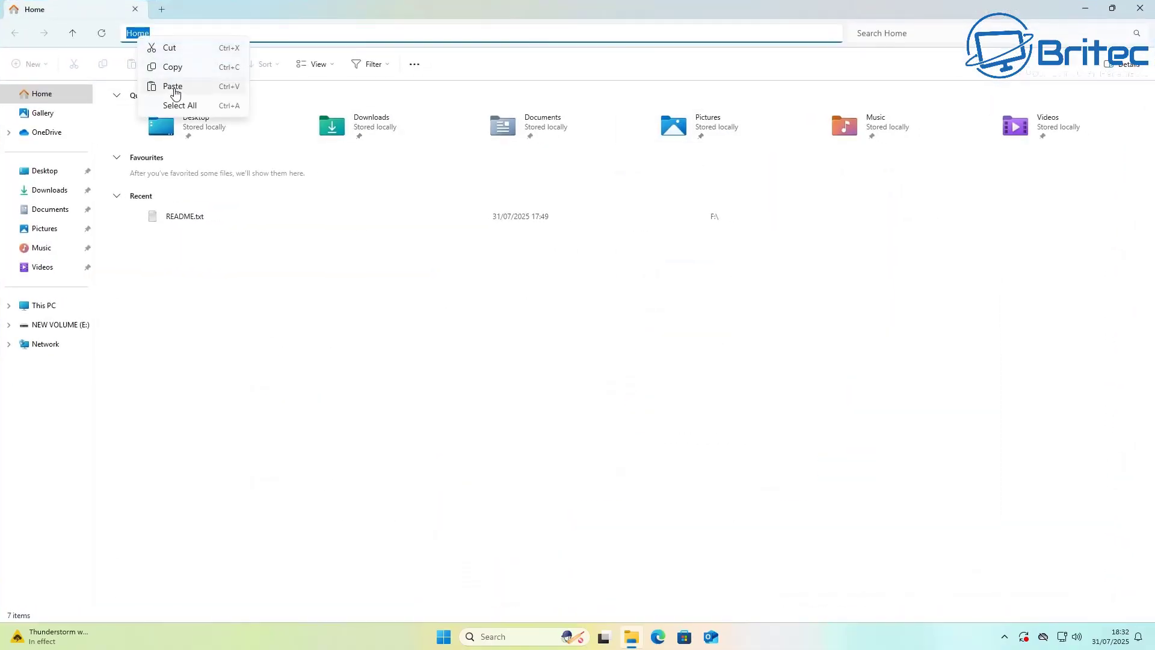
click(172, 85)
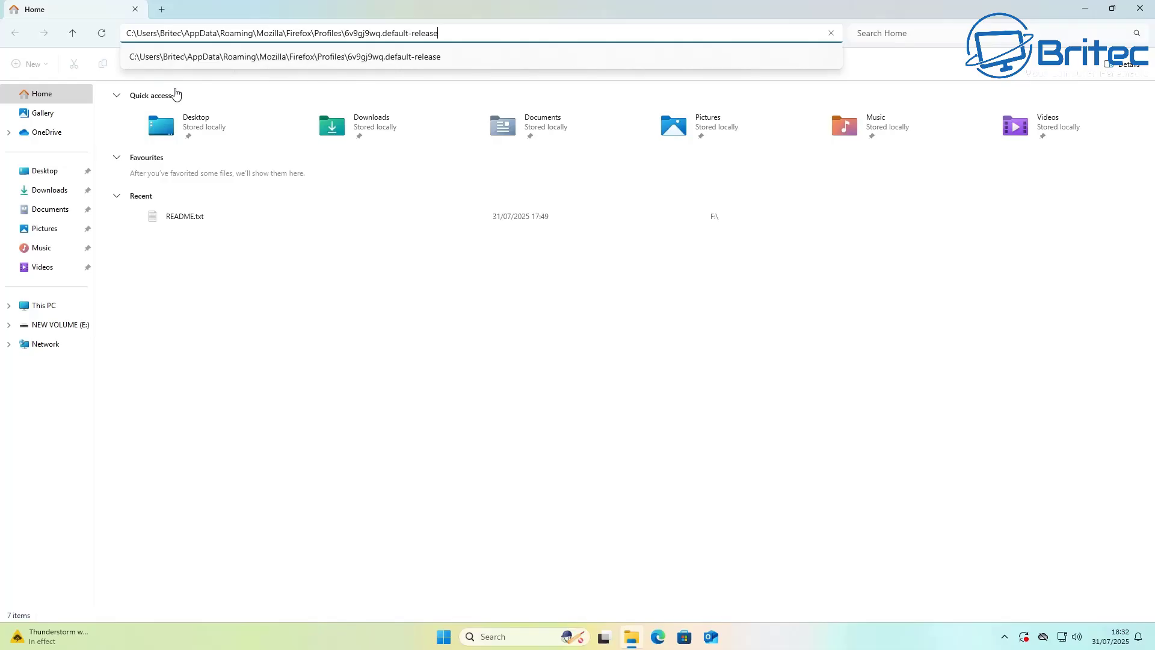
key(Return)
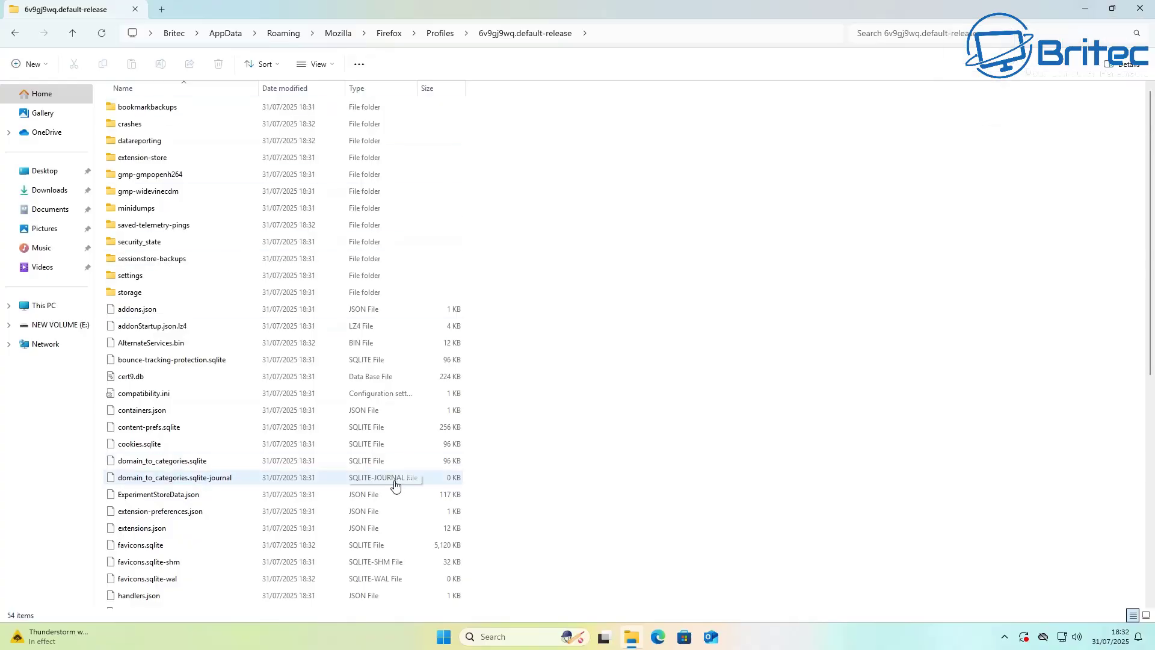
scroll(393, 493, down, 3)
scroll(393, 497, down, 3)
scroll(397, 578, down, 2)
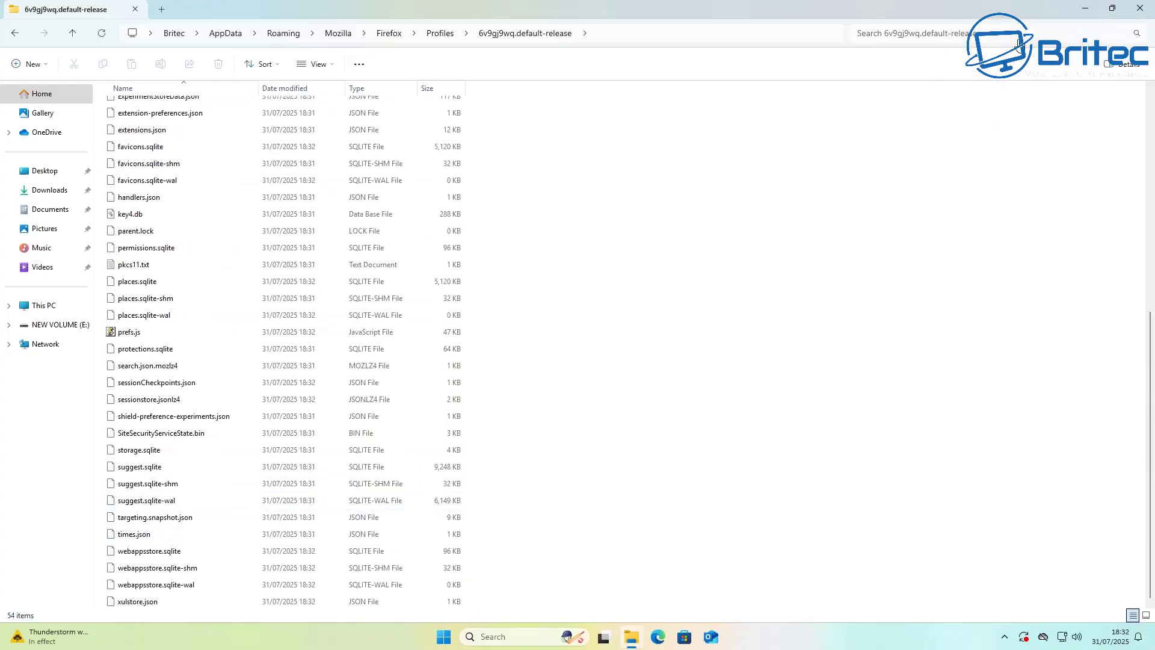
click(1113, 11)
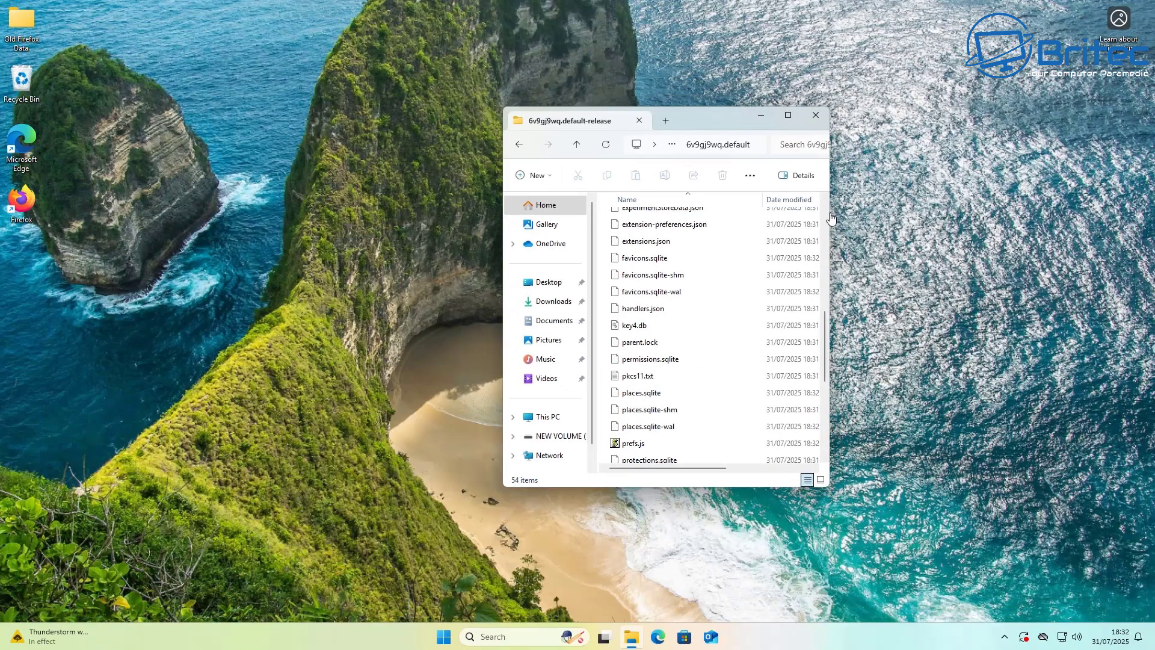
Step: Copy the folder name 6v9gj9wq.default-release from its rename box, leaving it unchanged
drag(842, 211, 1152, 214)
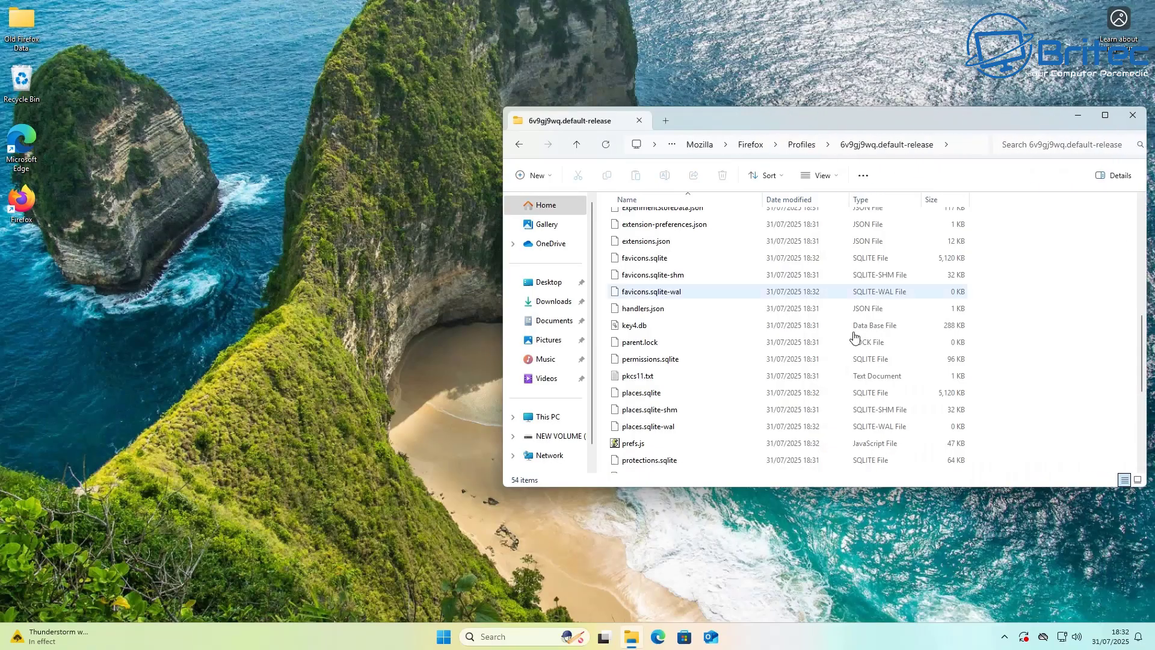
scroll(820, 358, up, 3)
scroll(826, 336, up, 3)
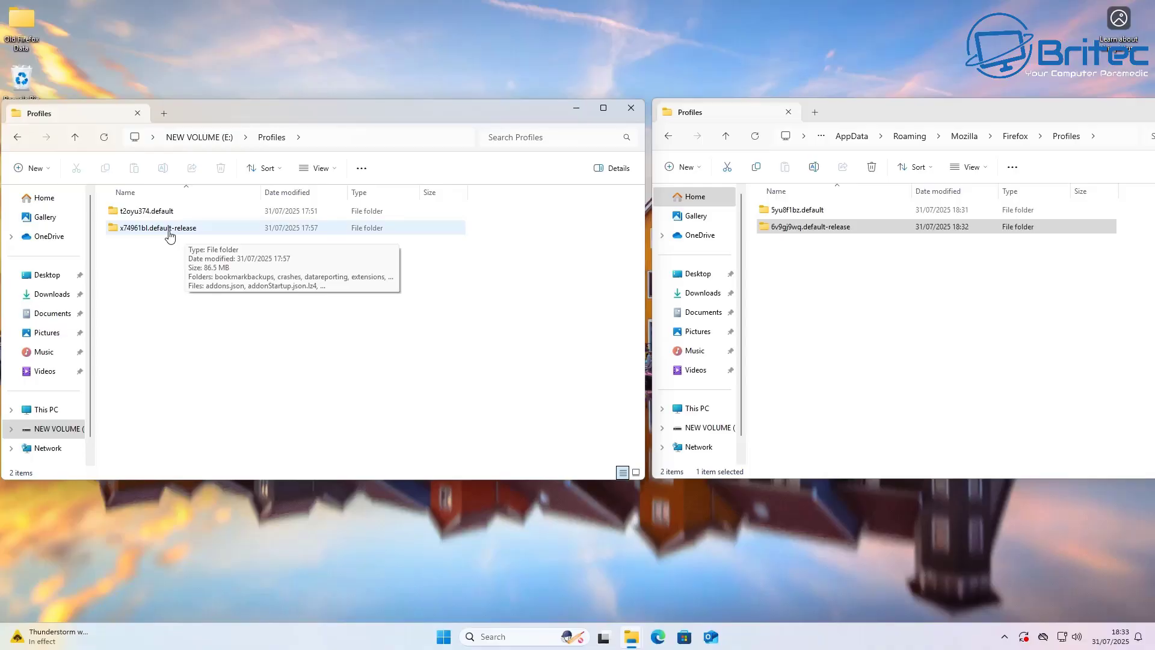
click(806, 231)
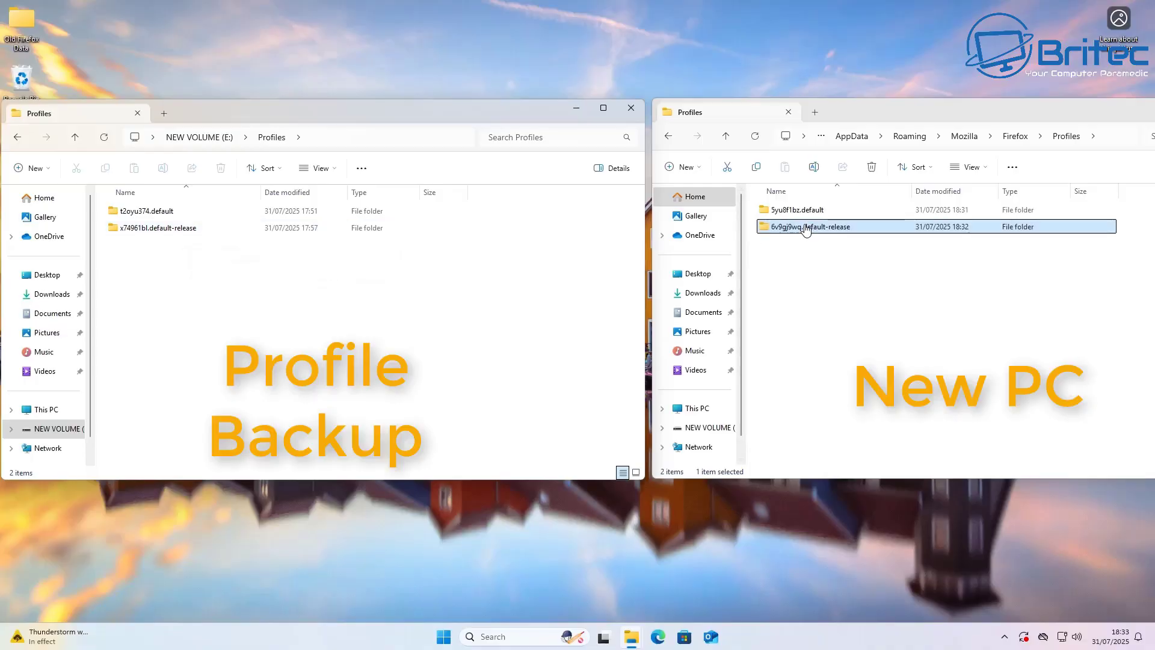
right_click(806, 230)
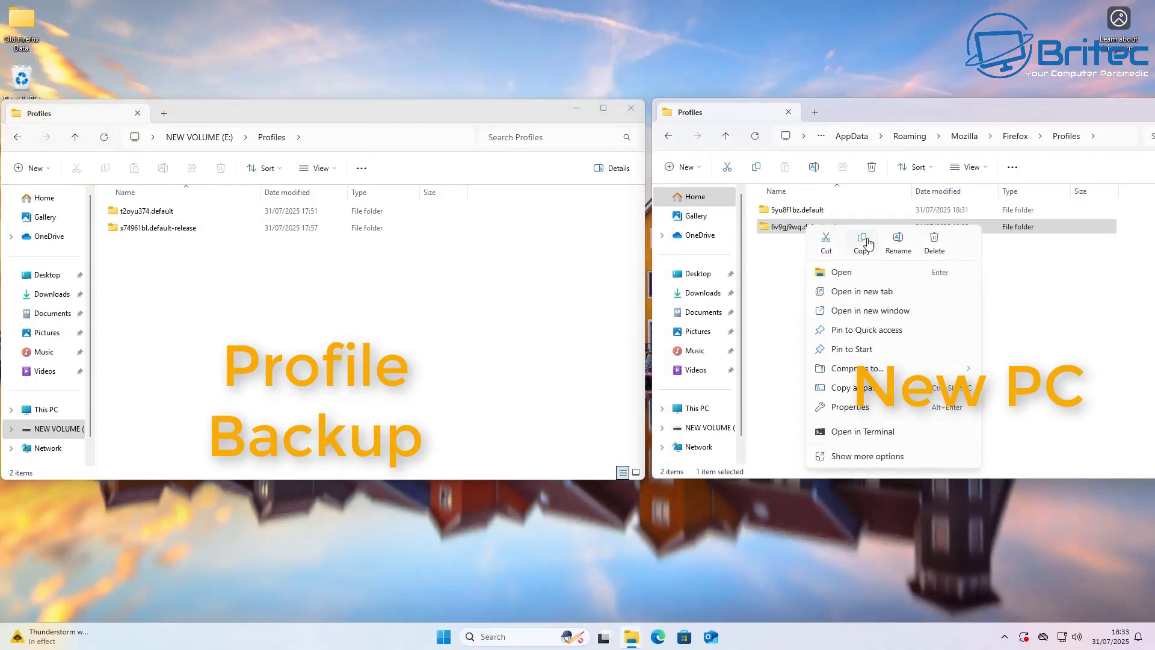
click(898, 244)
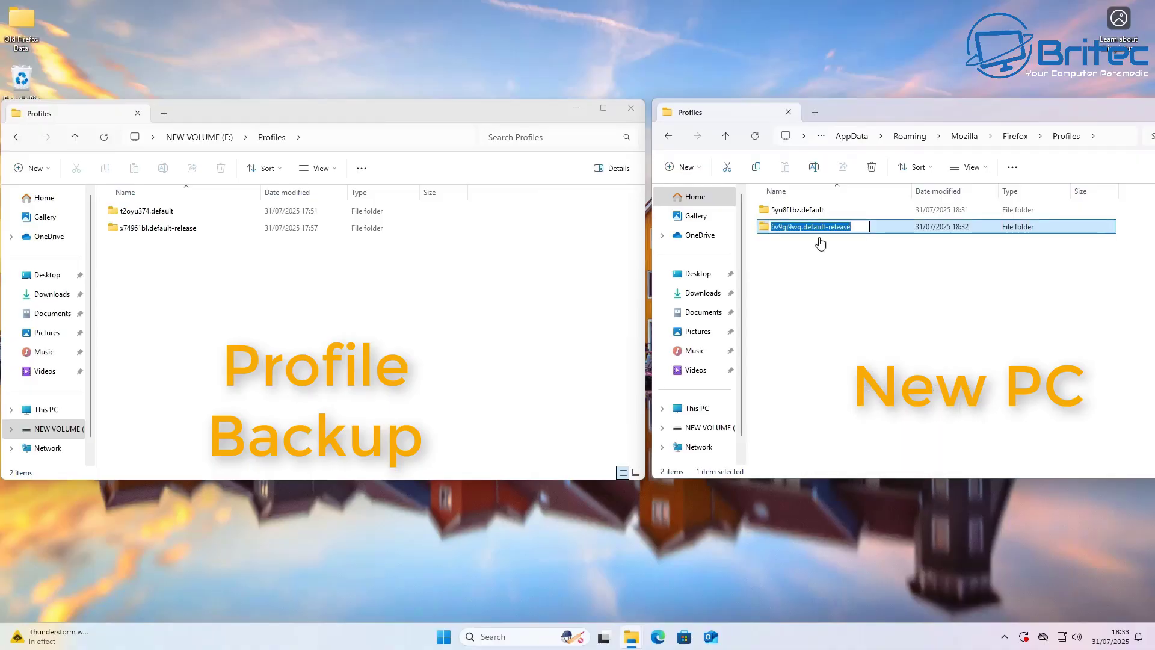
right_click(827, 233)
click(865, 266)
click(826, 288)
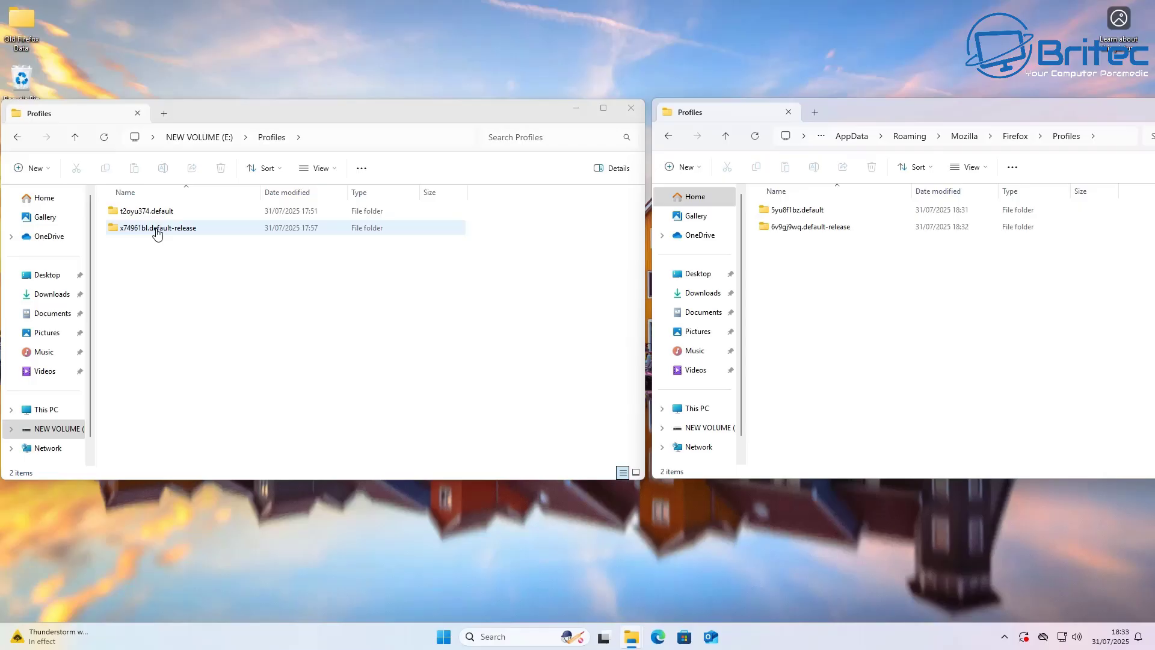
Step: Copy x74961bl.default-release to the desktop and rename it 6v9gj9wq.default-release
drag(158, 234, 229, 84)
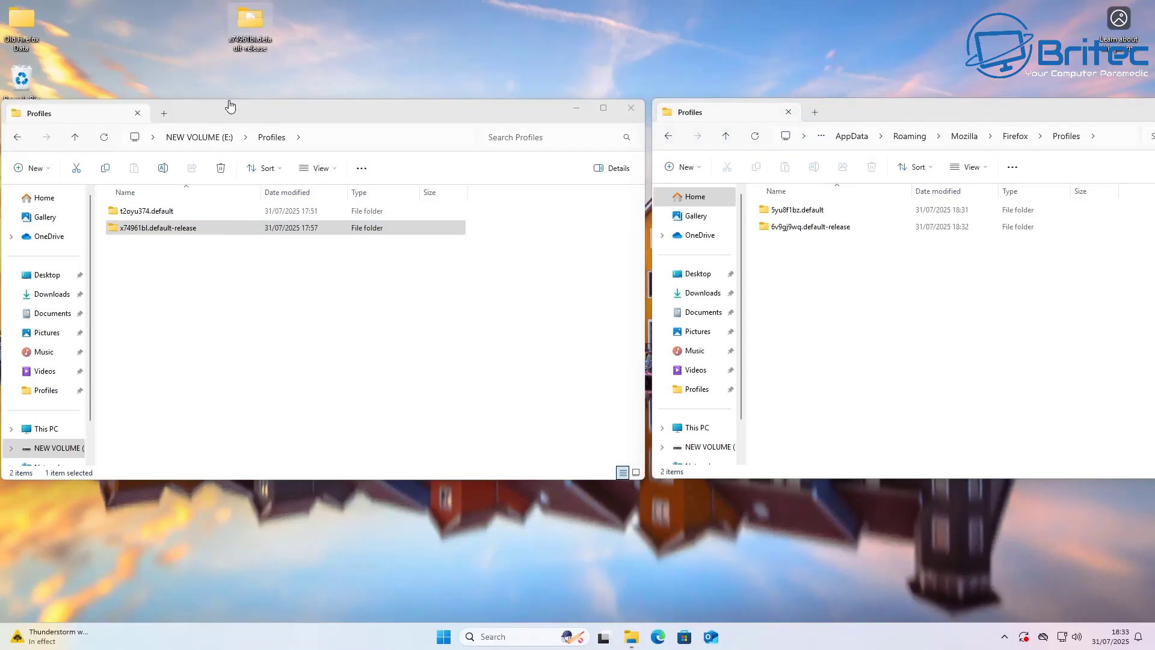
click(158, 234)
right_click(158, 233)
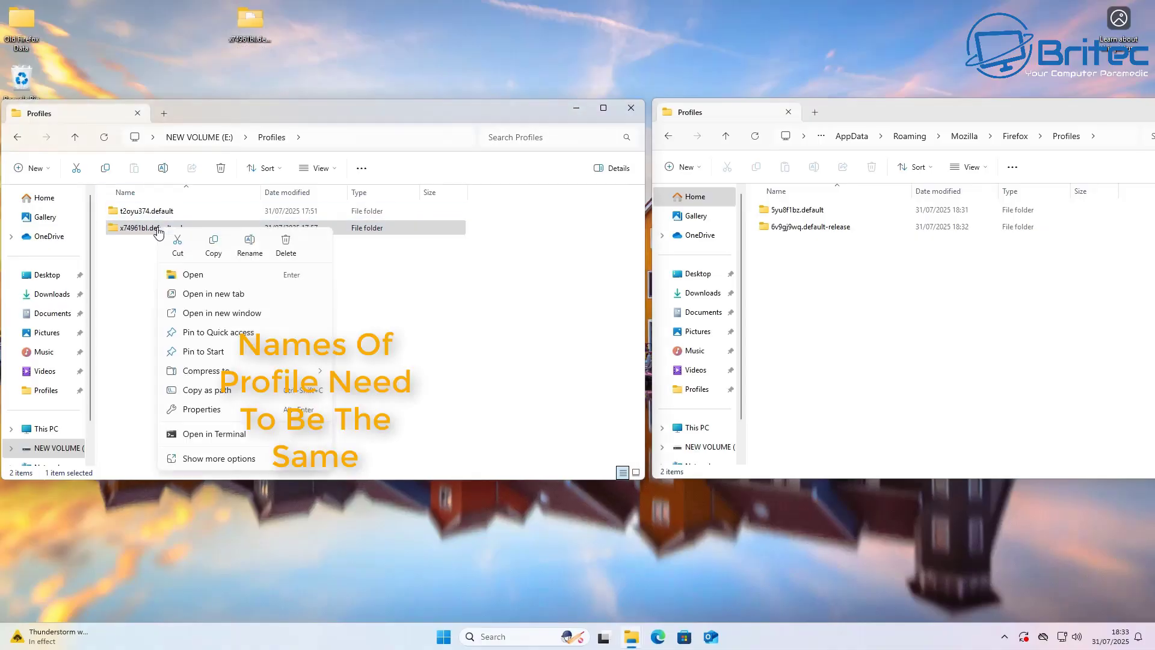
click(245, 257)
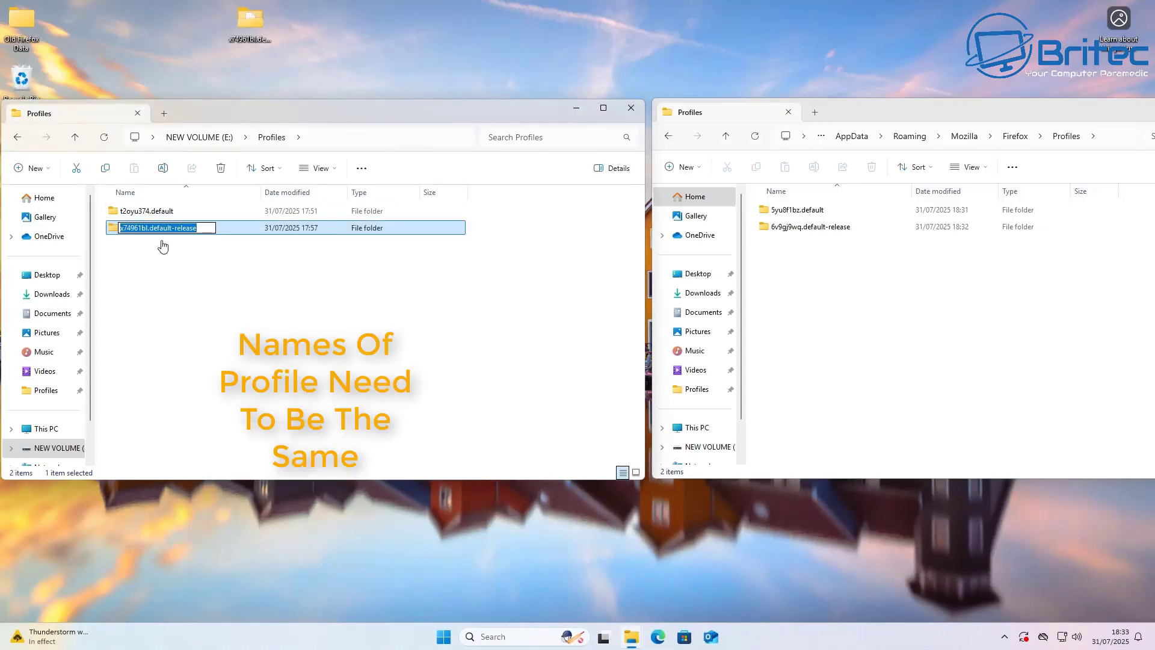
right_click(163, 231)
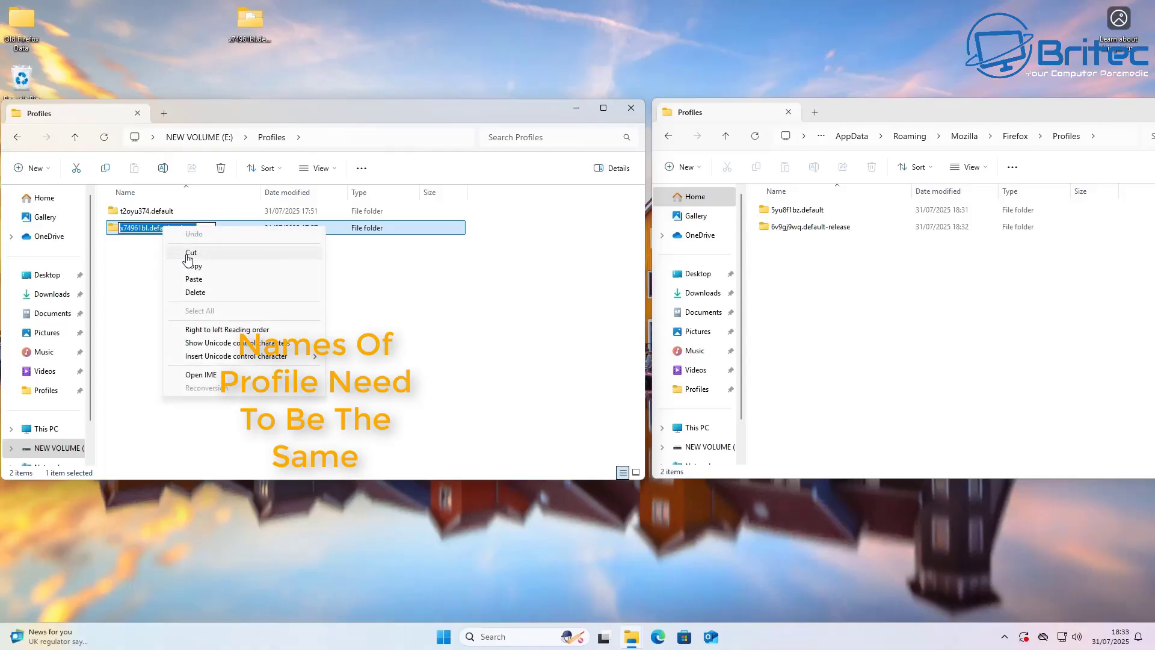
click(191, 282)
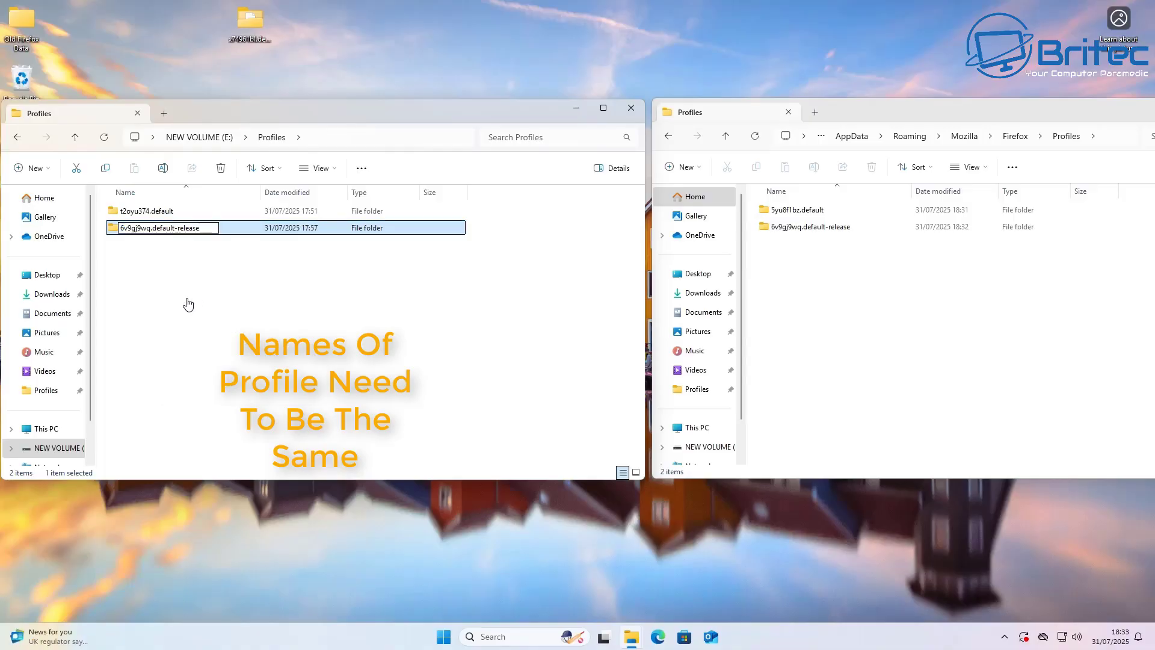
click(188, 304)
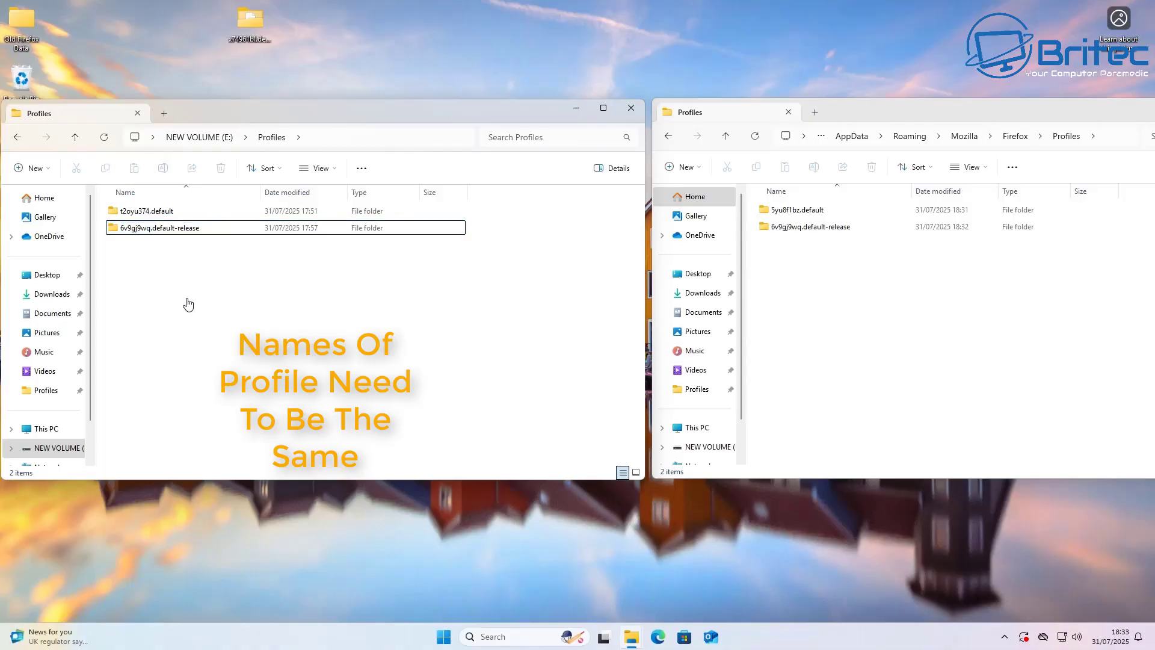
Step: Paste the renamed backup into the new Firefox Profiles folder, replacing existing files
right_click(146, 230)
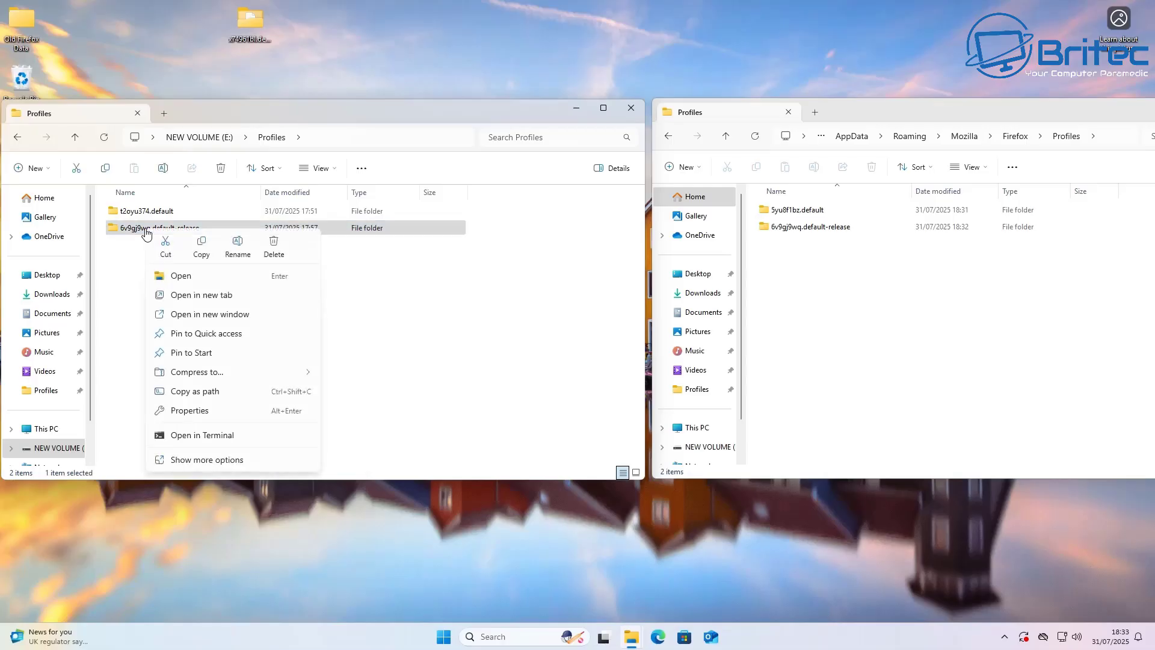
click(201, 256)
right_click(797, 312)
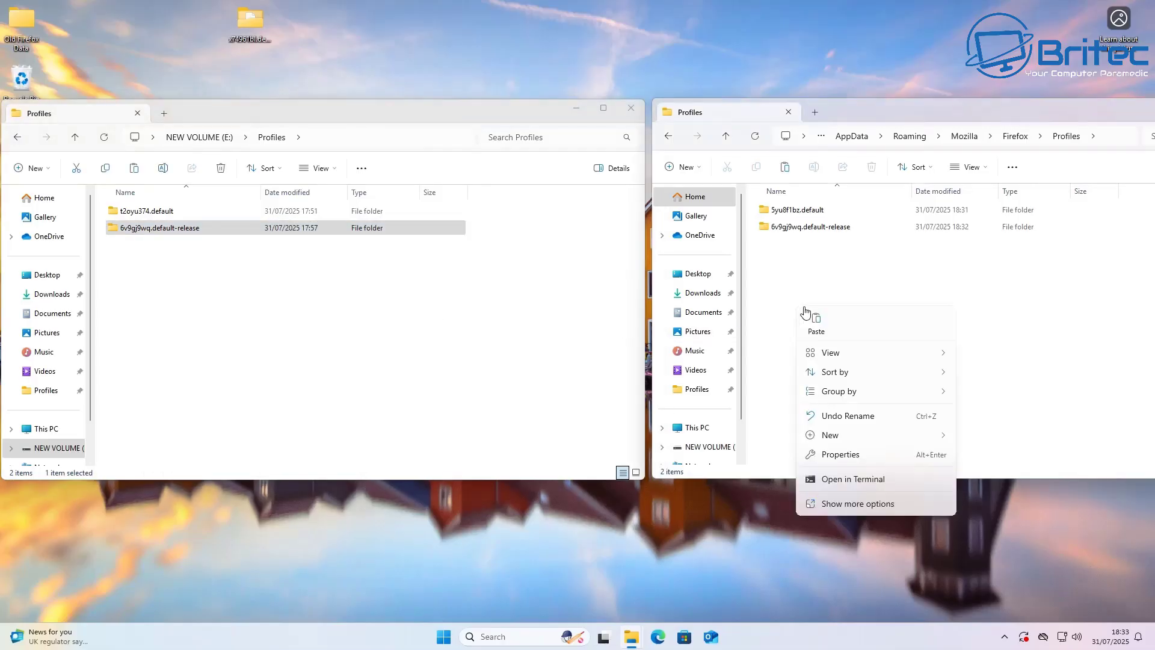
click(822, 331)
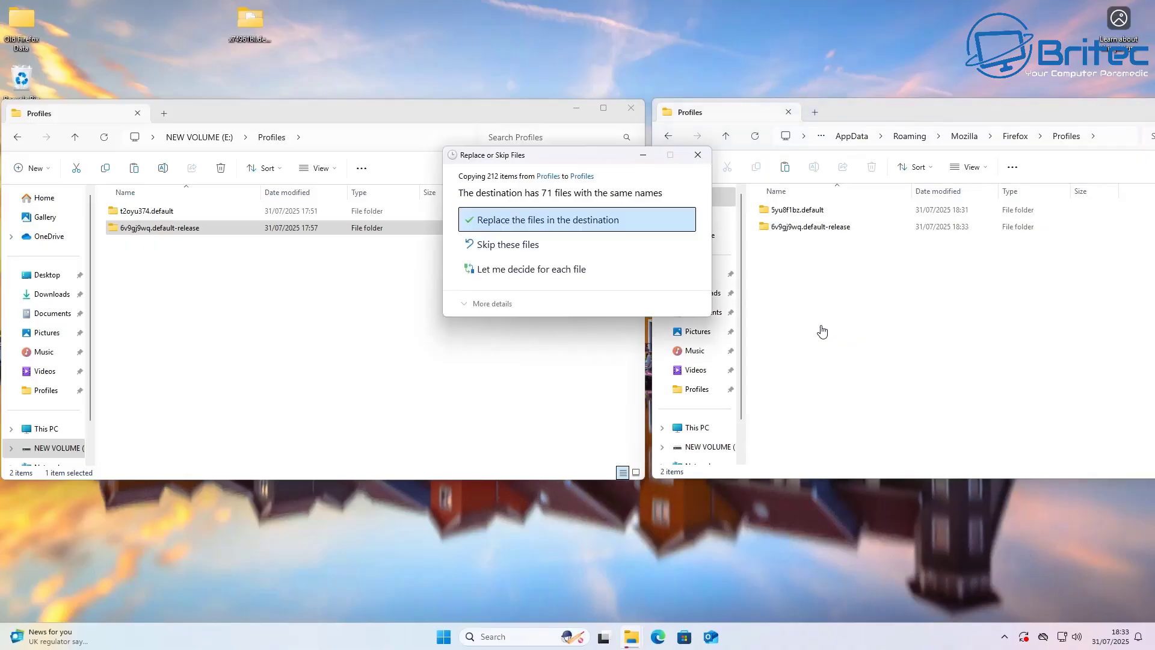
click(533, 224)
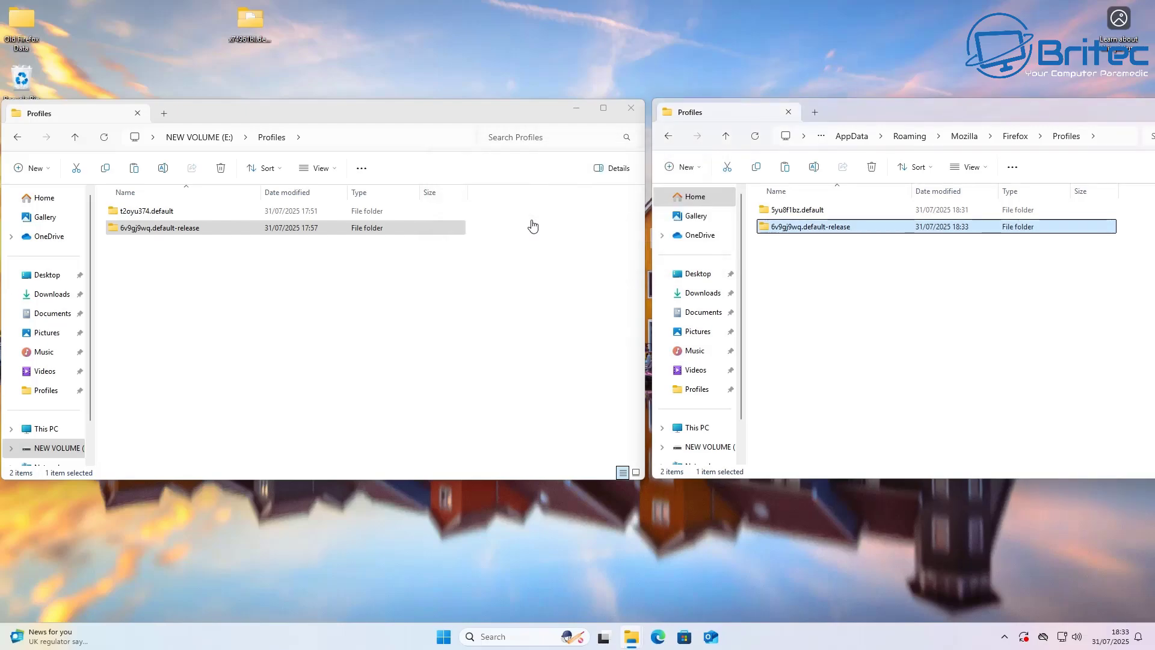
Step: Close the USB drive's and the new PC's Profiles folder windows
click(630, 115)
click(630, 114)
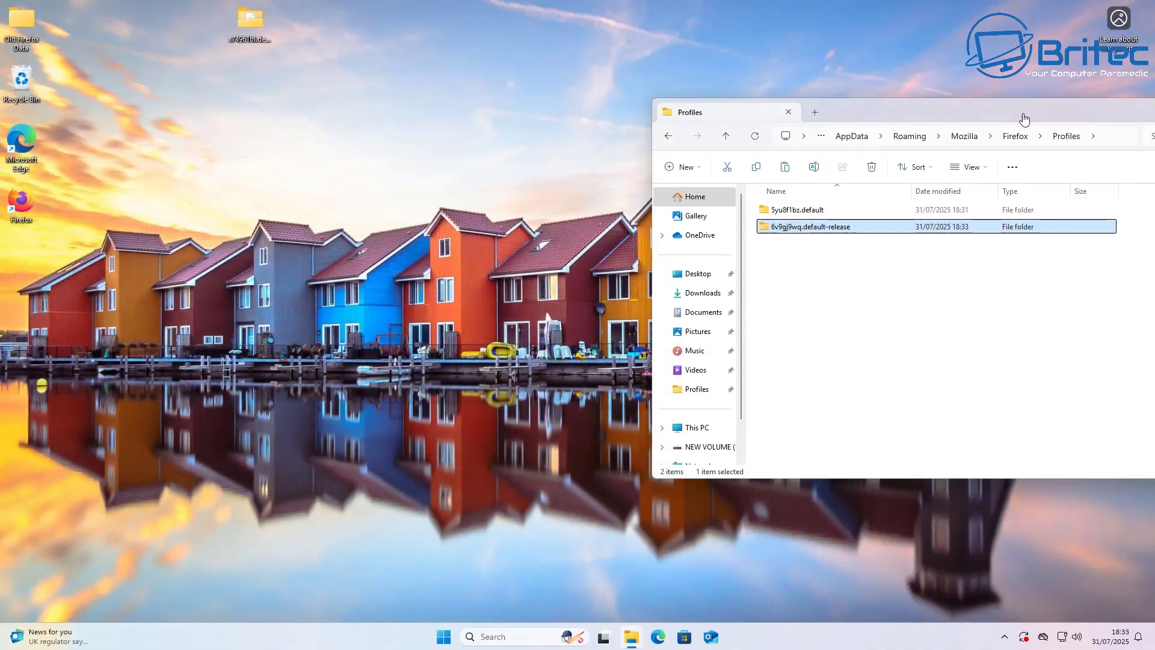
drag(1023, 119, 630, 127)
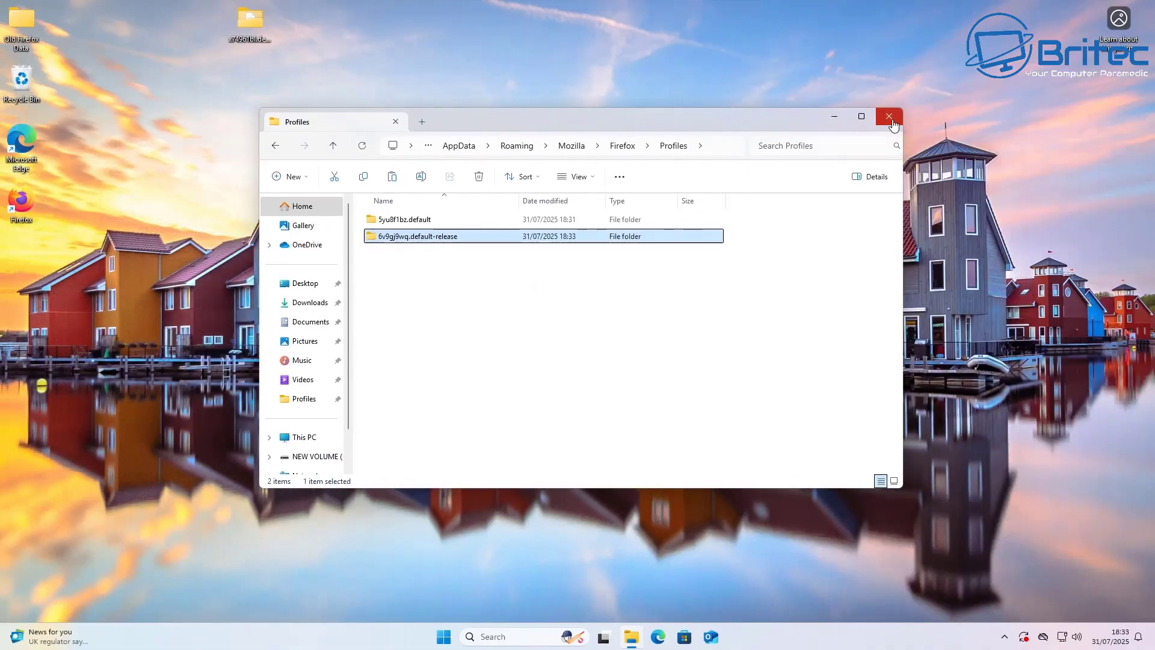
click(889, 116)
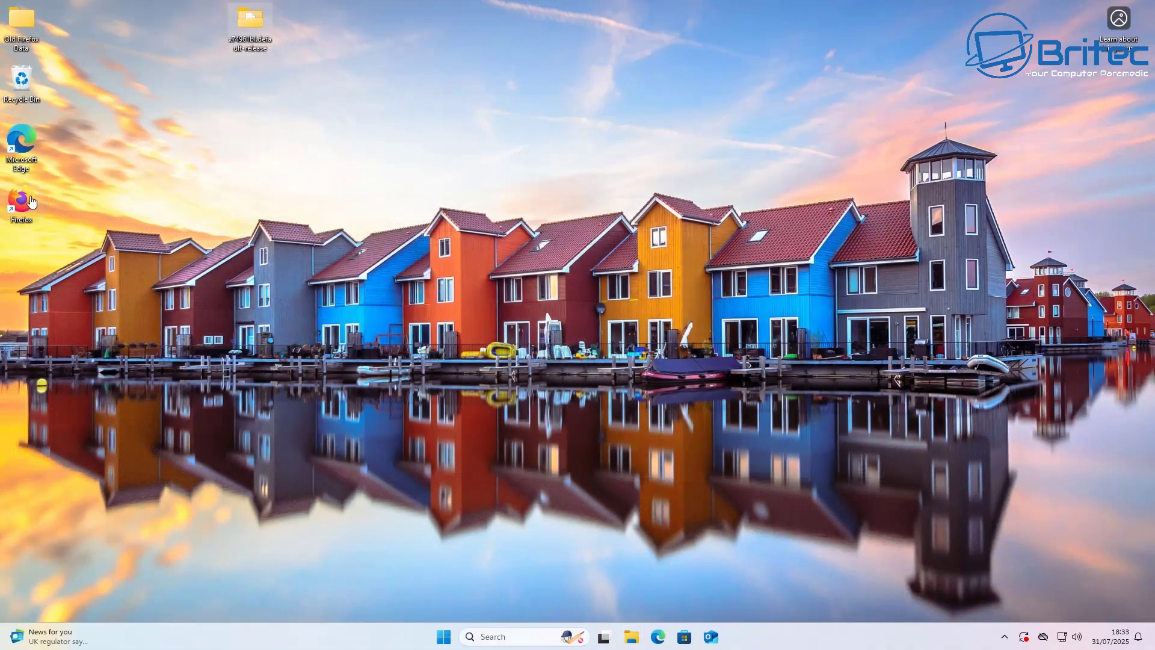
double_click(23, 202)
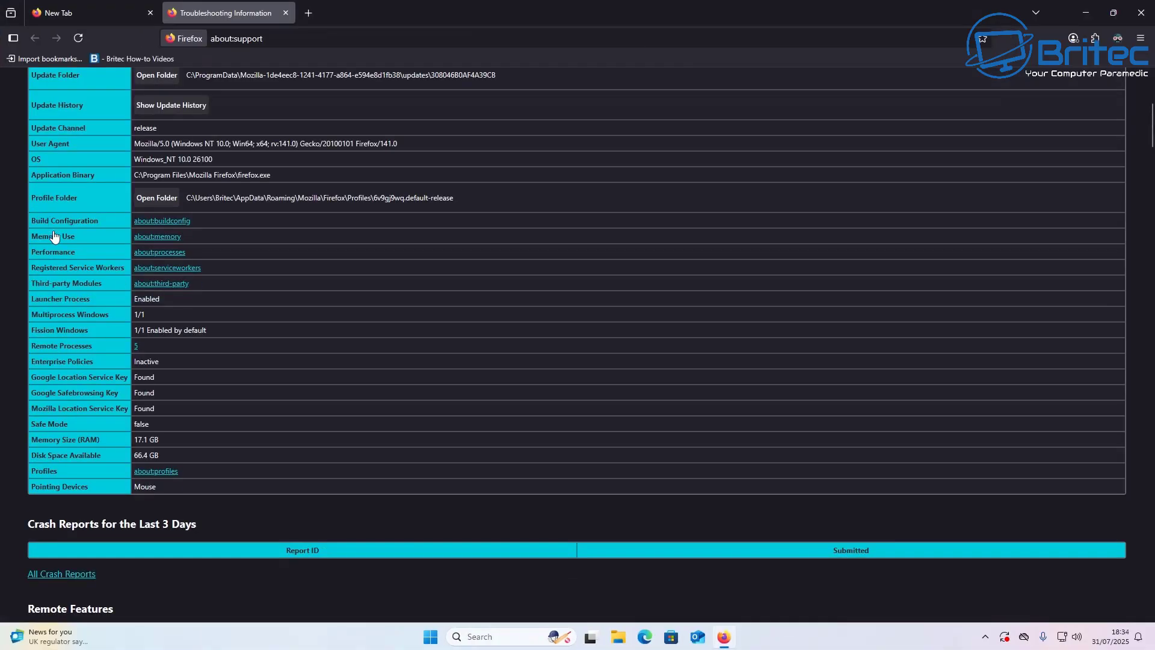
click(286, 13)
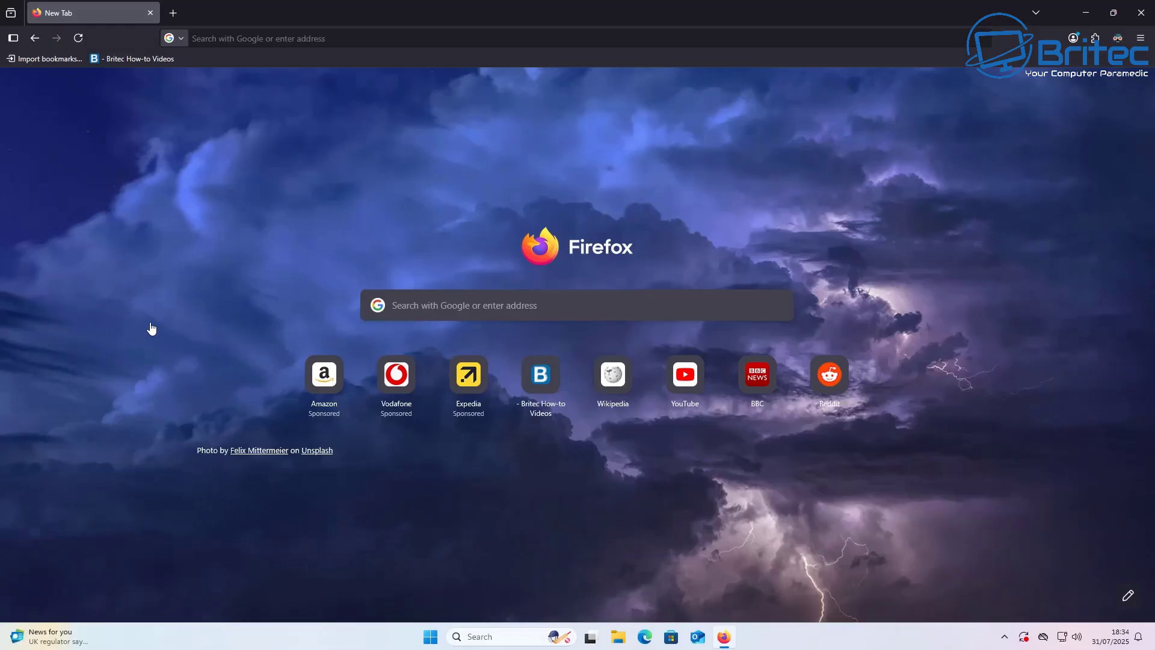
click(1141, 12)
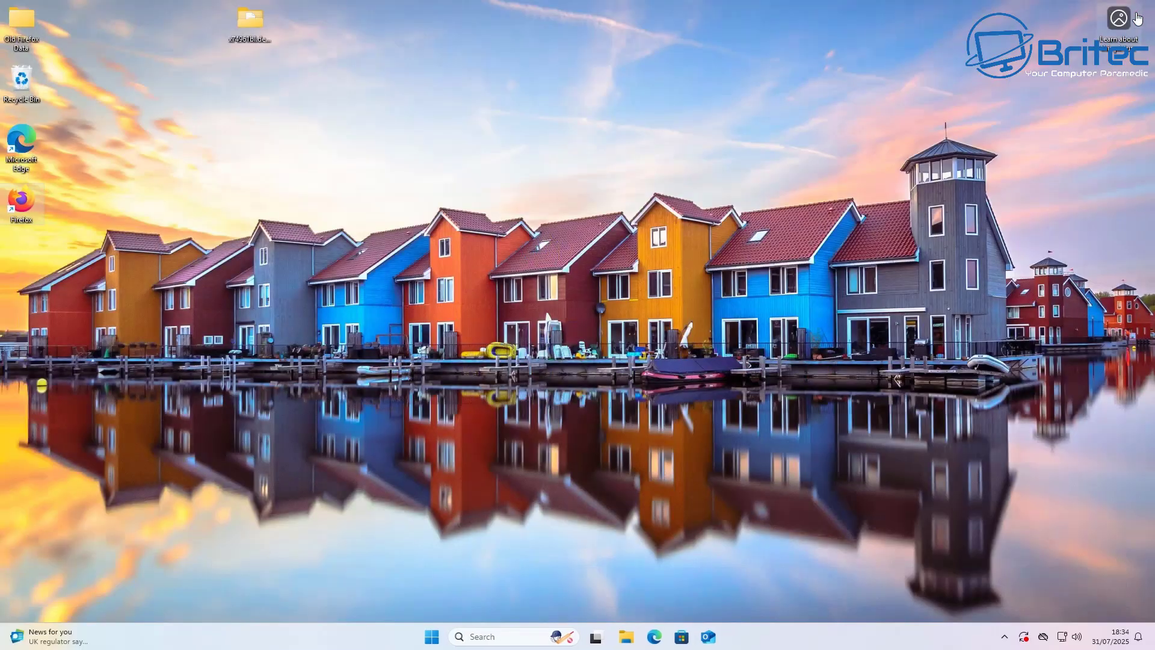
double_click(19, 205)
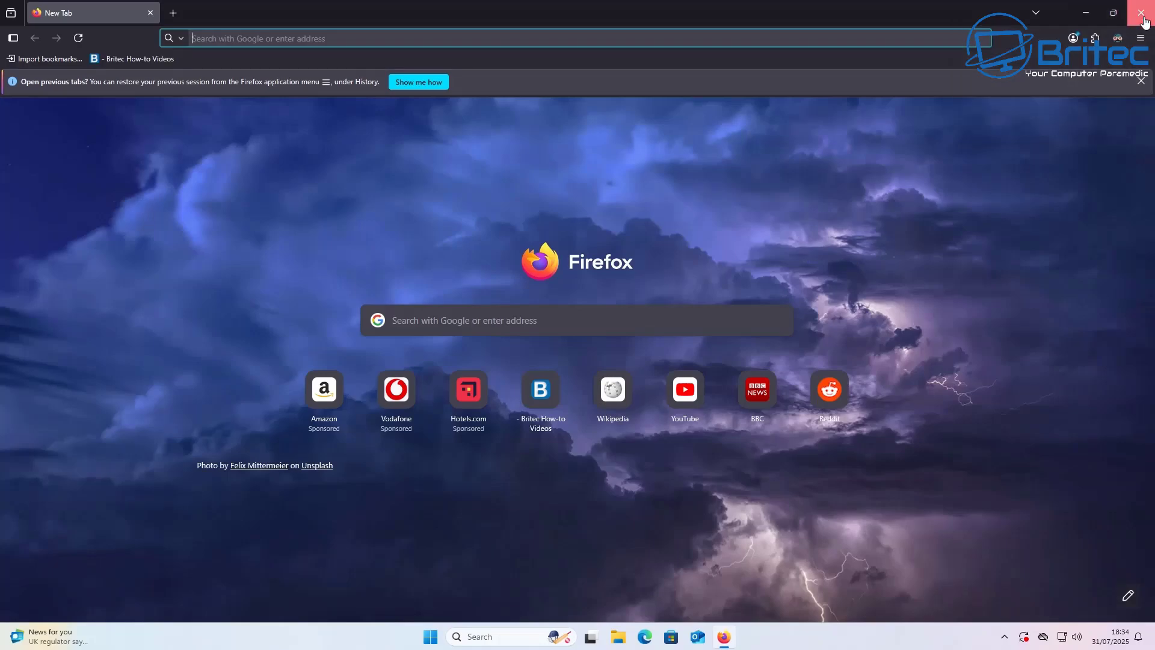
click(1141, 13)
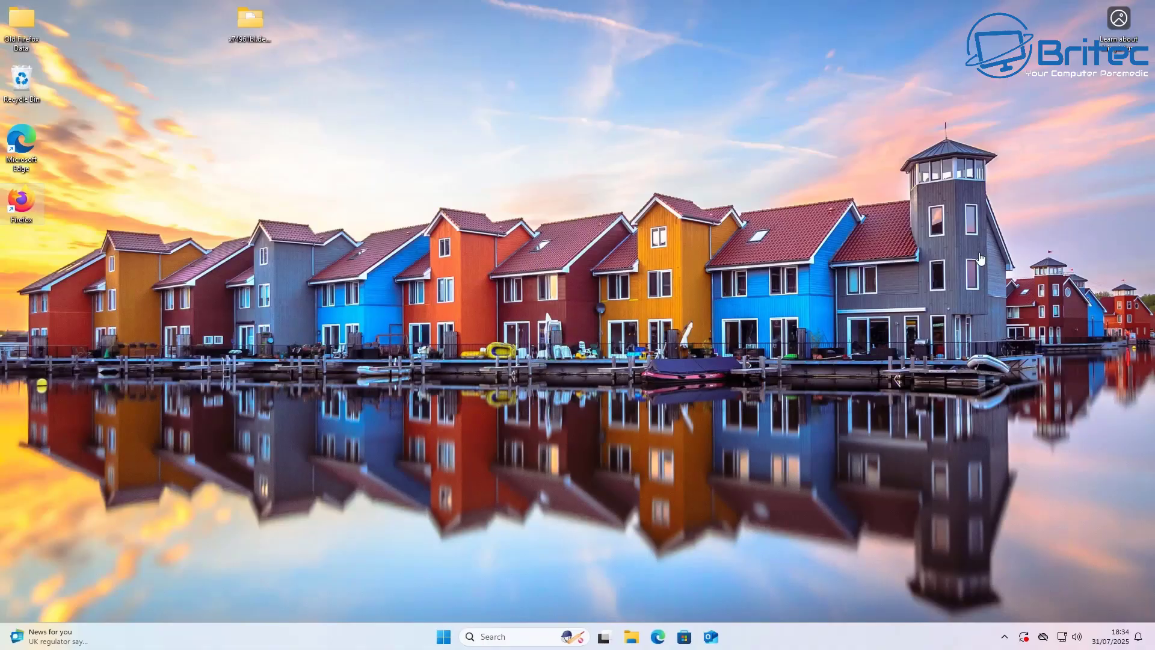